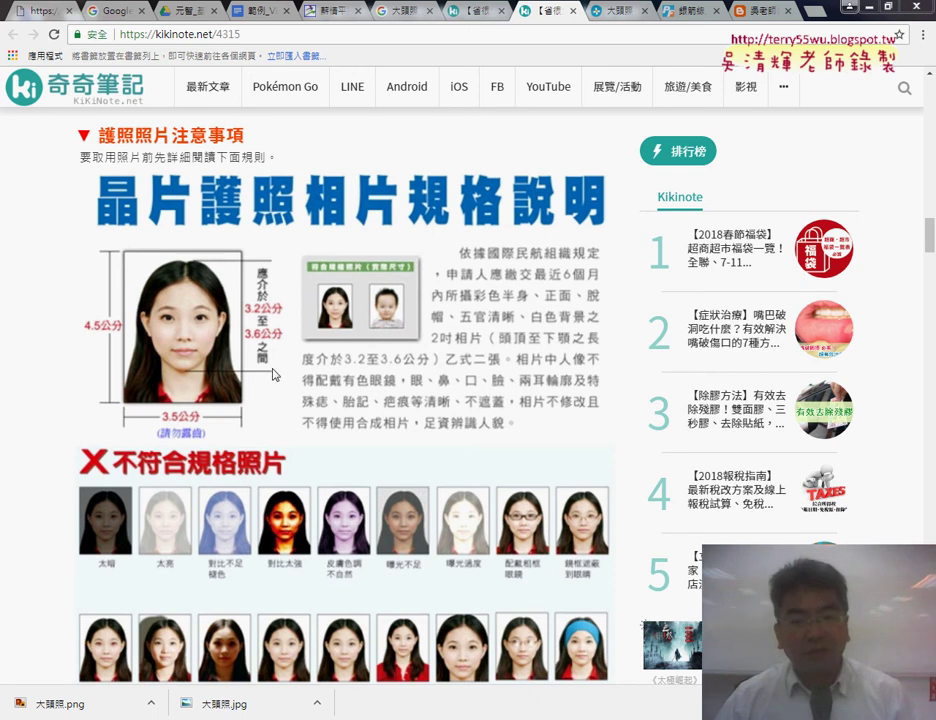
# Skim the article, glance at the price-list and headshot blog tabs, then return to the passport-photo article.
pyautogui.scroll(-1, 362, 360)
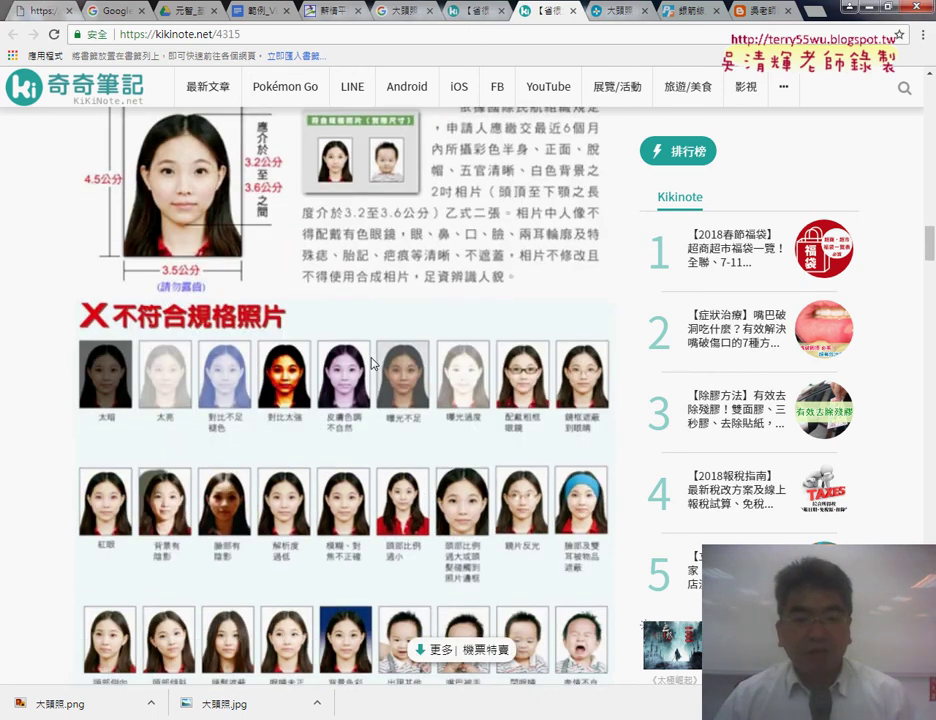
pyautogui.scroll(-1, 370, 360)
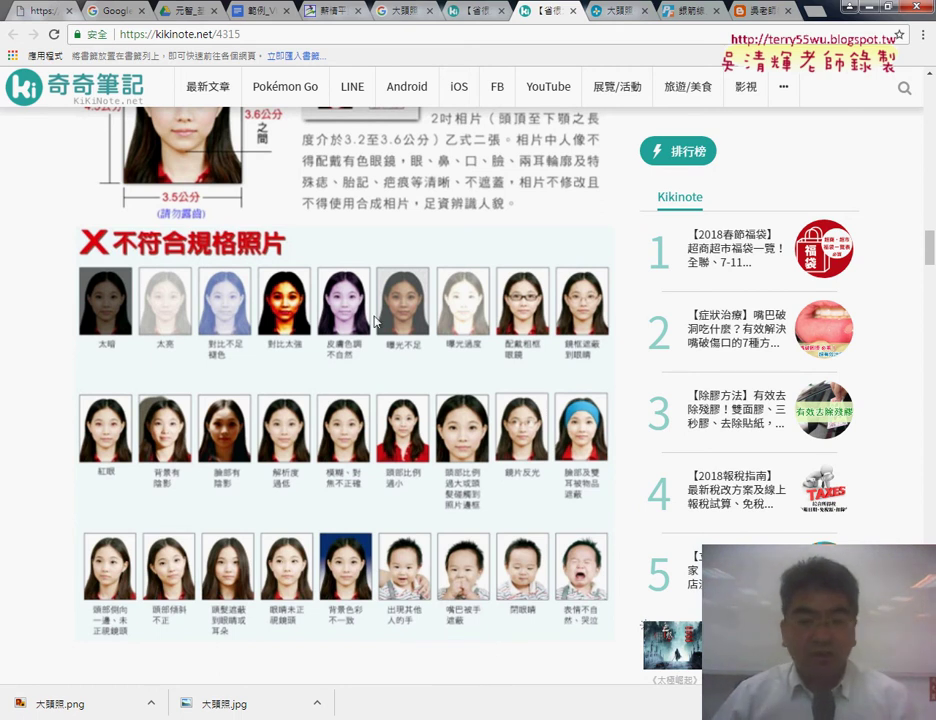
pyautogui.scroll(-3, 363, 463)
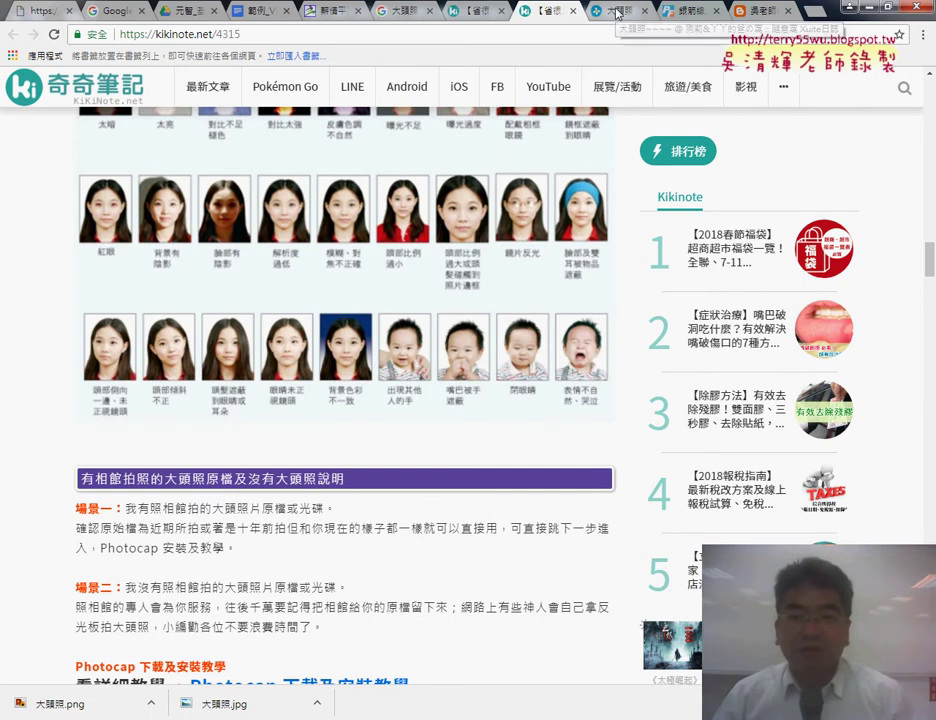
pyautogui.click(705, 11)
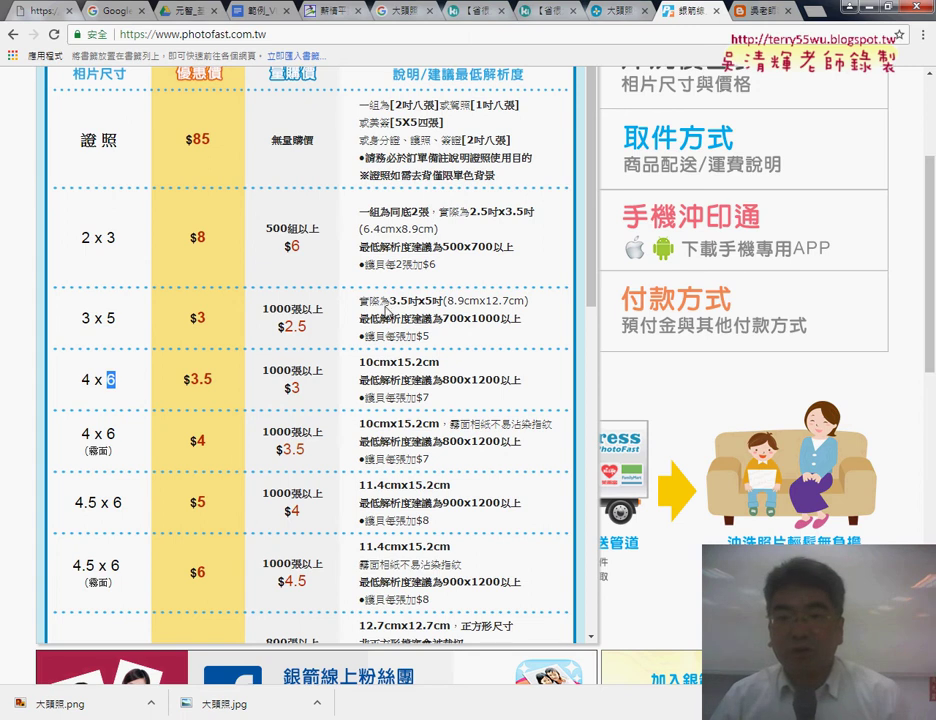
pyautogui.click(478, 14)
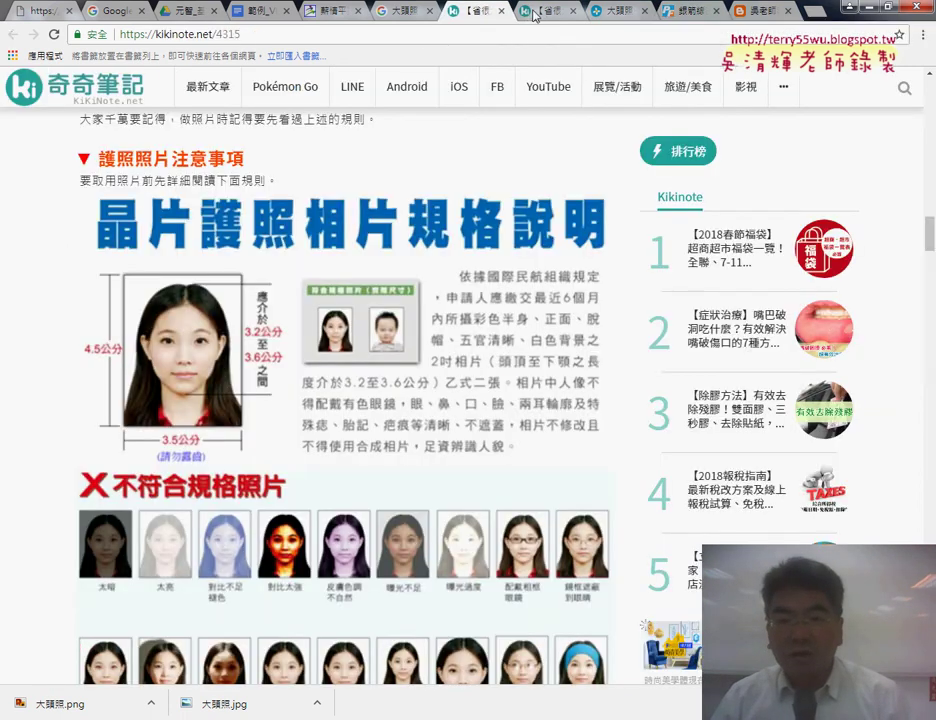
pyautogui.click(533, 14)
pyautogui.click(600, 13)
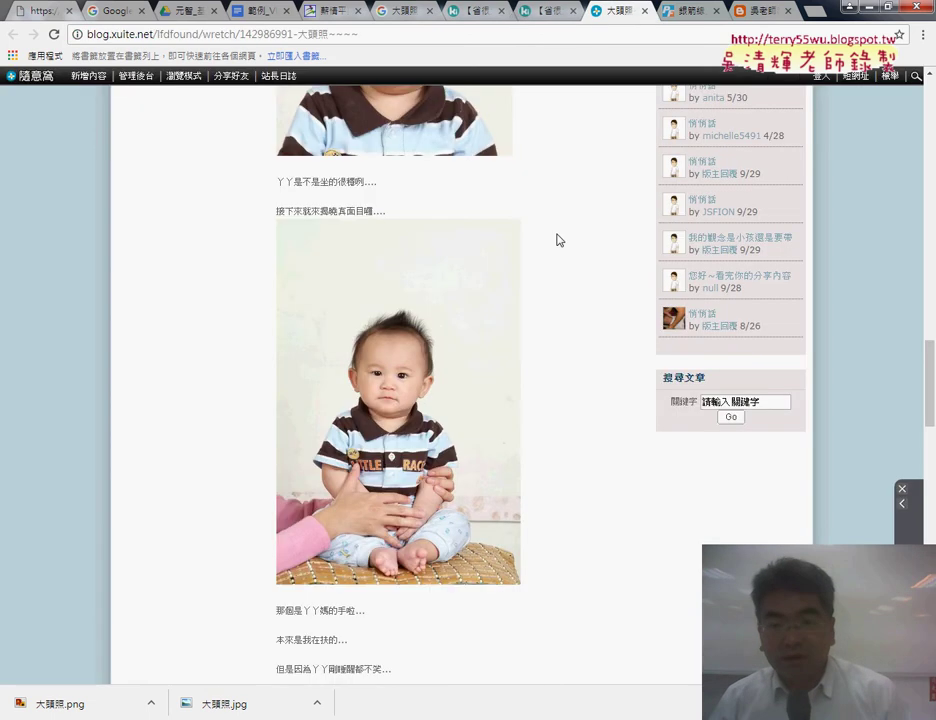
pyautogui.click(543, 14)
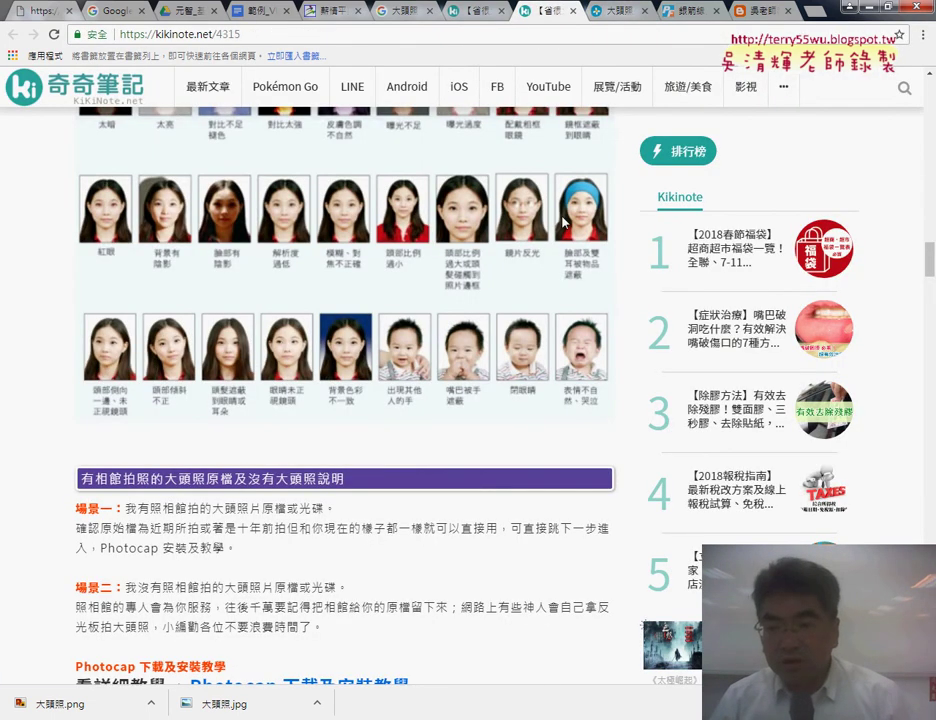
# Scroll the kikinote article down to the 最後一步前往超商印照片囉 section.
pyautogui.scroll(-5, 560, 217)
pyautogui.scroll(-4, 560, 217)
pyautogui.scroll(-5, 565, 223)
pyautogui.scroll(-4, 565, 223)
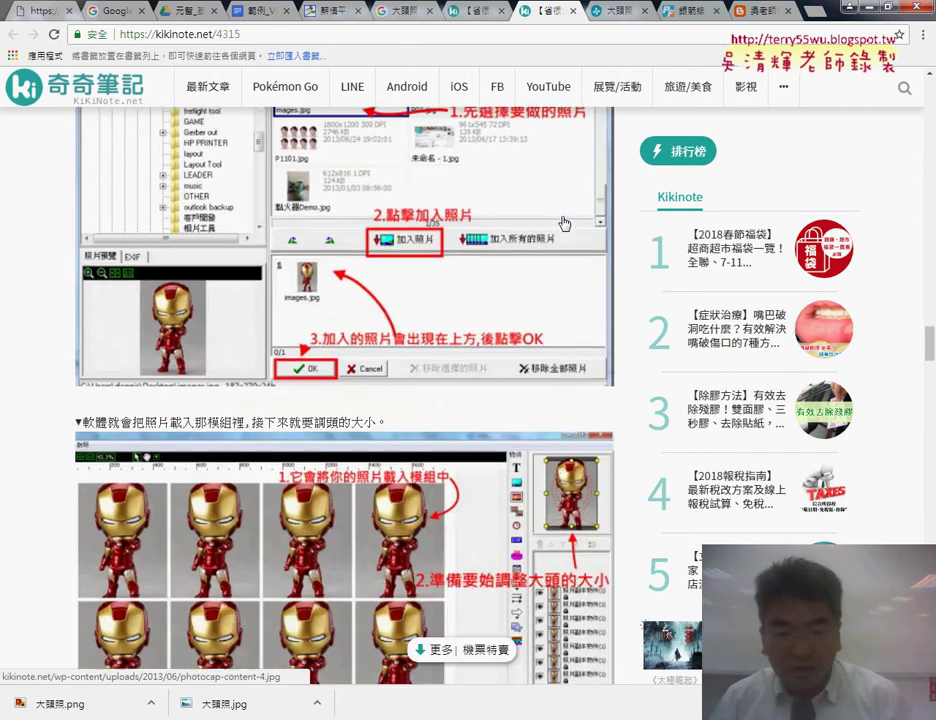
pyautogui.scroll(-4, 565, 223)
pyautogui.scroll(-3, 565, 223)
pyautogui.scroll(-5, 565, 223)
pyautogui.scroll(-3, 565, 223)
pyautogui.scroll(-4, 560, 220)
pyautogui.scroll(-4, 560, 220)
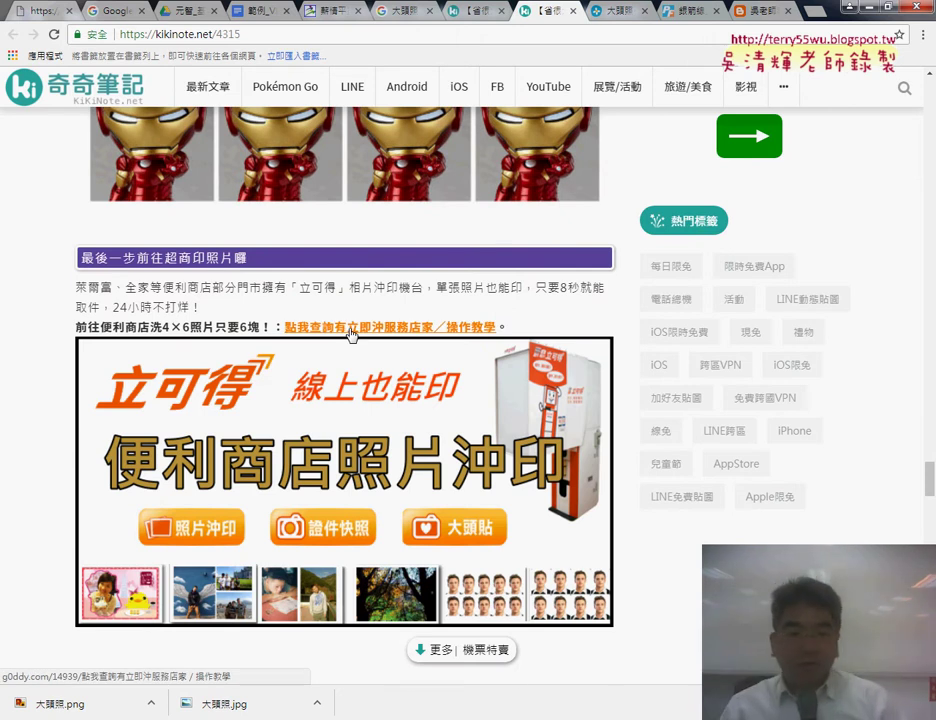
pyautogui.scroll(-3, 338, 396)
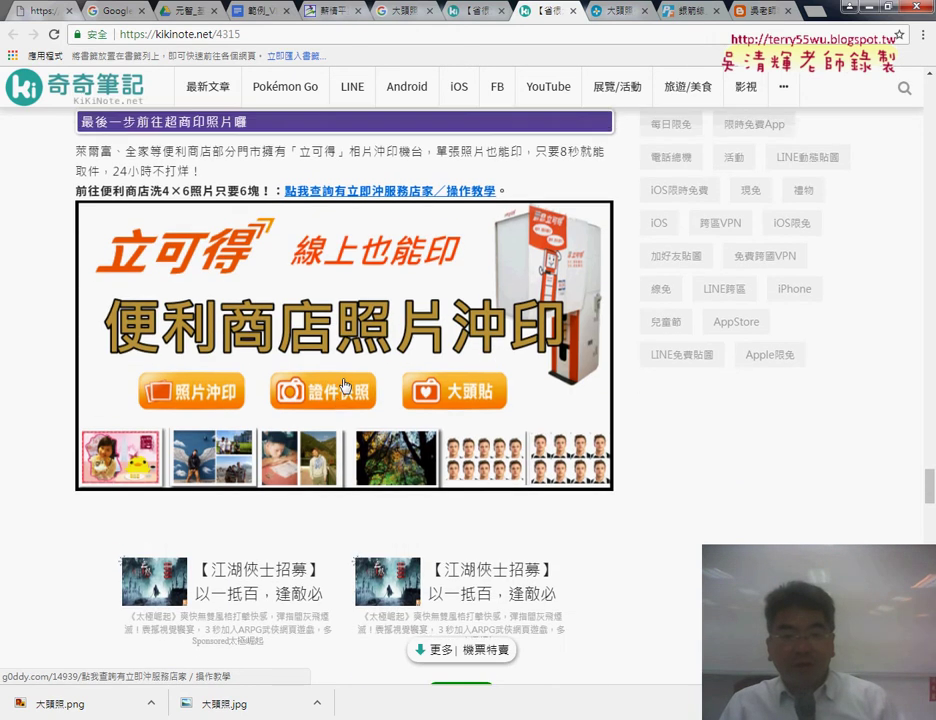
pyautogui.scroll(1, 350, 330)
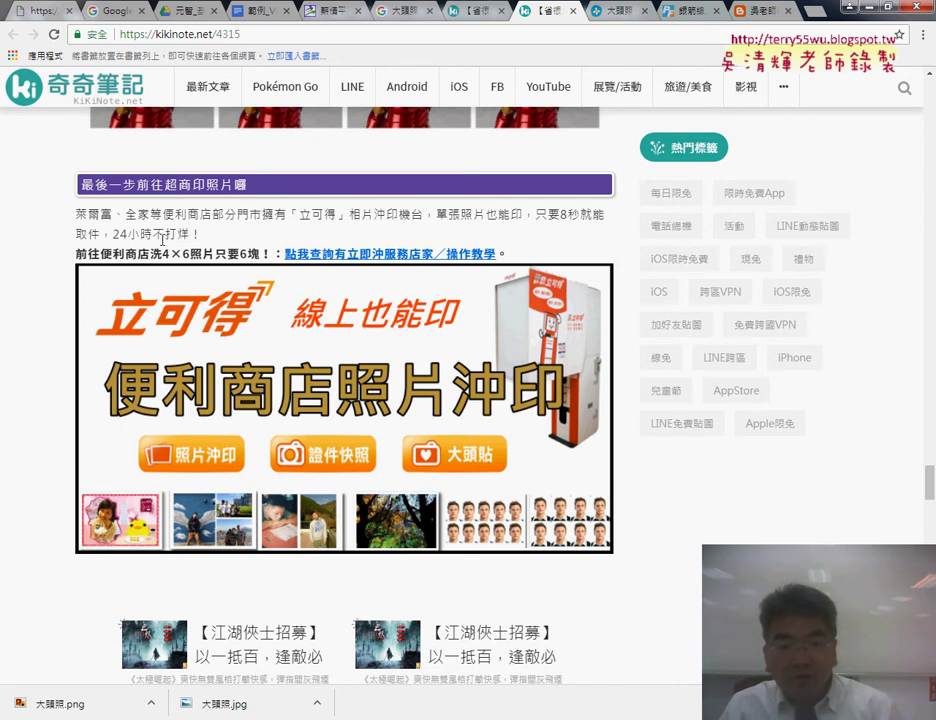
# Check the 點我查詢有立即沖服務店家 link's Google safety report, then minimize Chrome to the desktop.
pyautogui.click(318, 255)
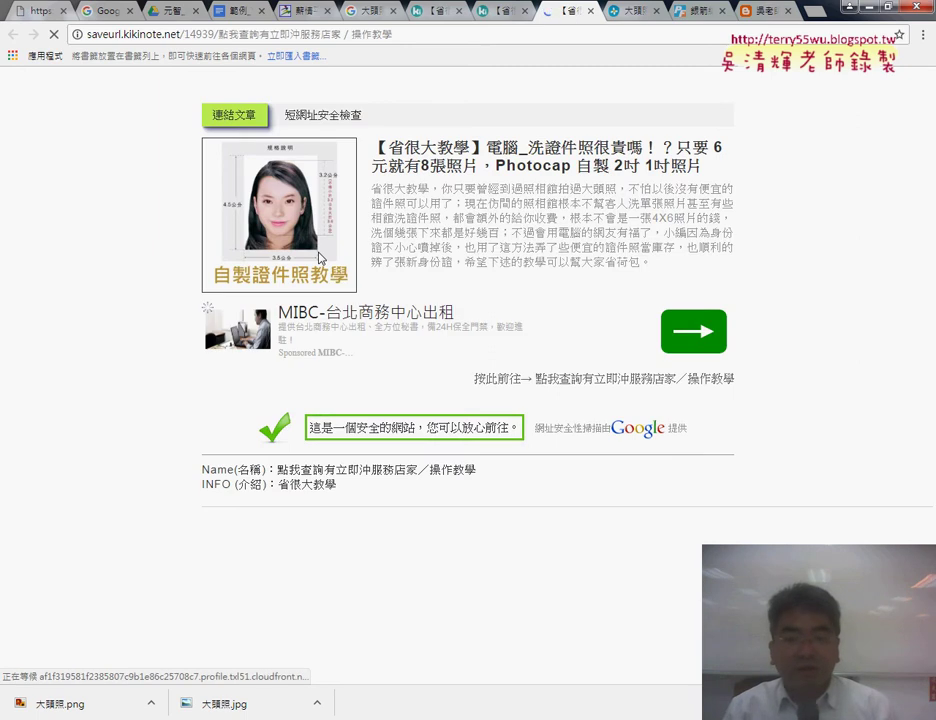
pyautogui.click(654, 432)
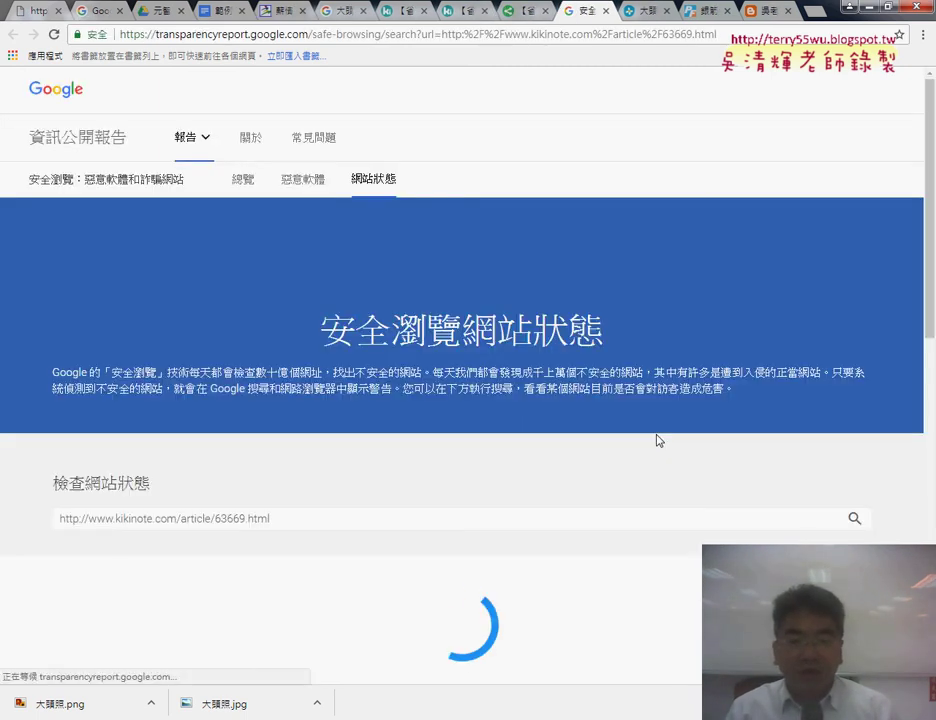
pyautogui.scroll(-2, 591, 432)
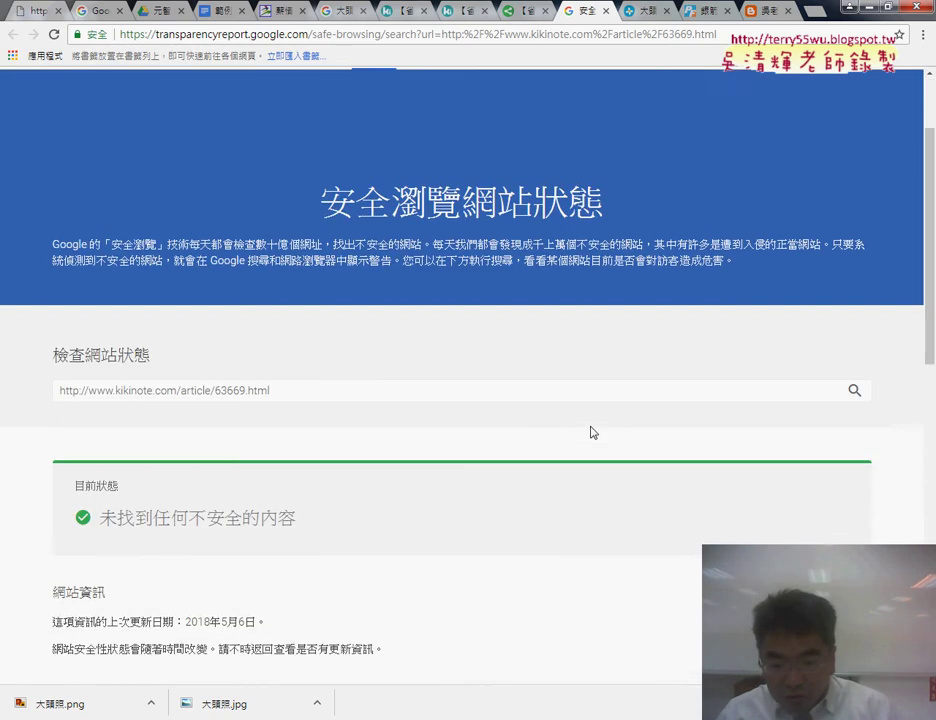
pyautogui.scroll(1, 591, 432)
pyautogui.click(607, 11)
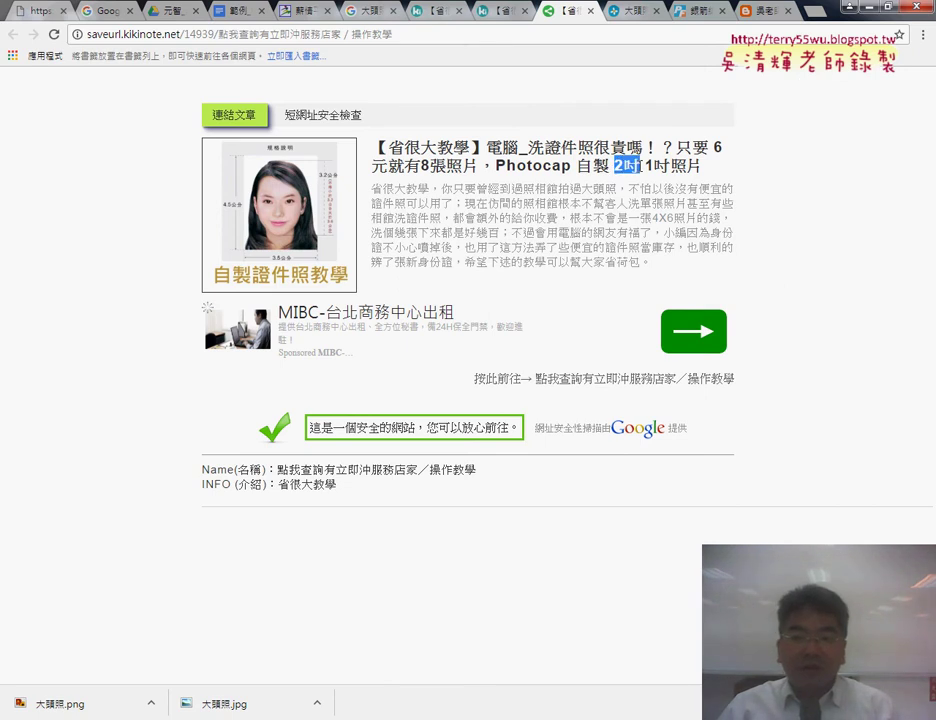
pyautogui.click(871, 10)
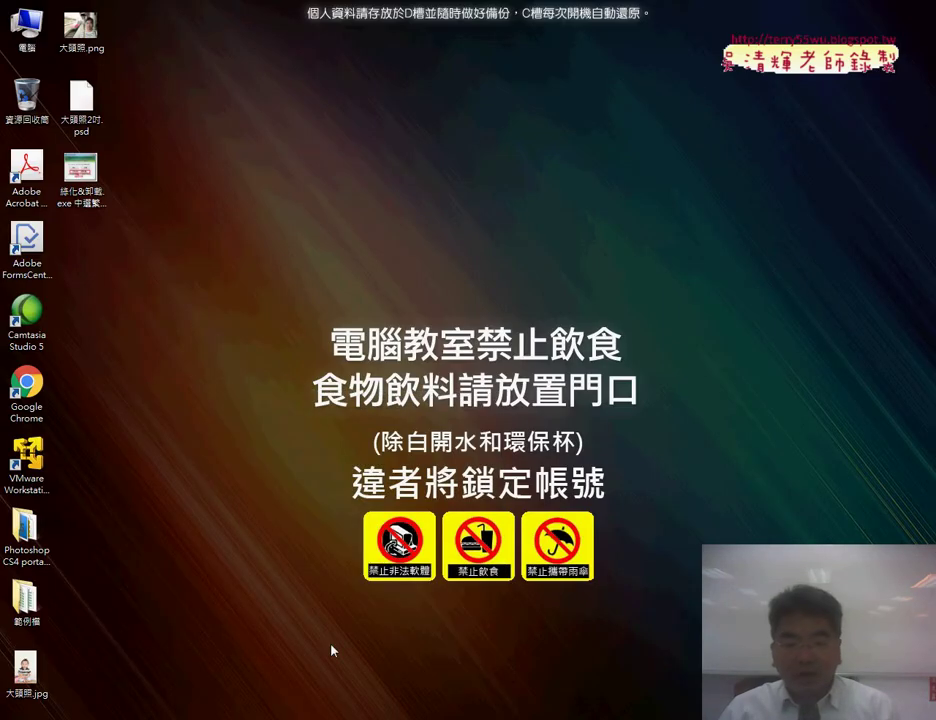
# Save the eight-headshot sheet to the desktop as 大頭照2吋.jpg at JPEG quality 8.
pyautogui.hotkey('alt', 'Tab')
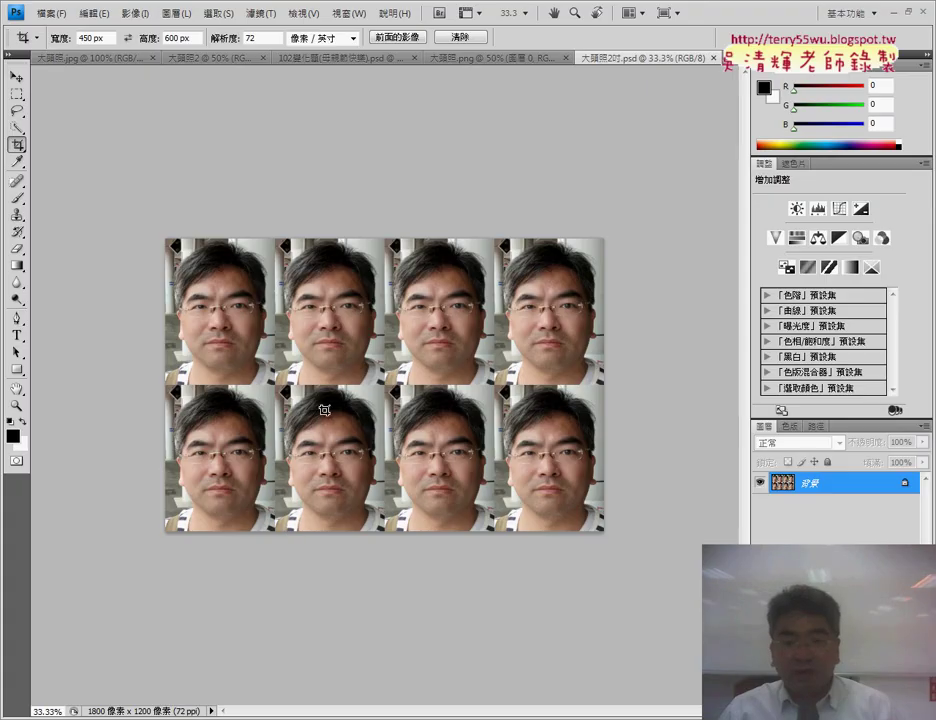
pyautogui.click(50, 13)
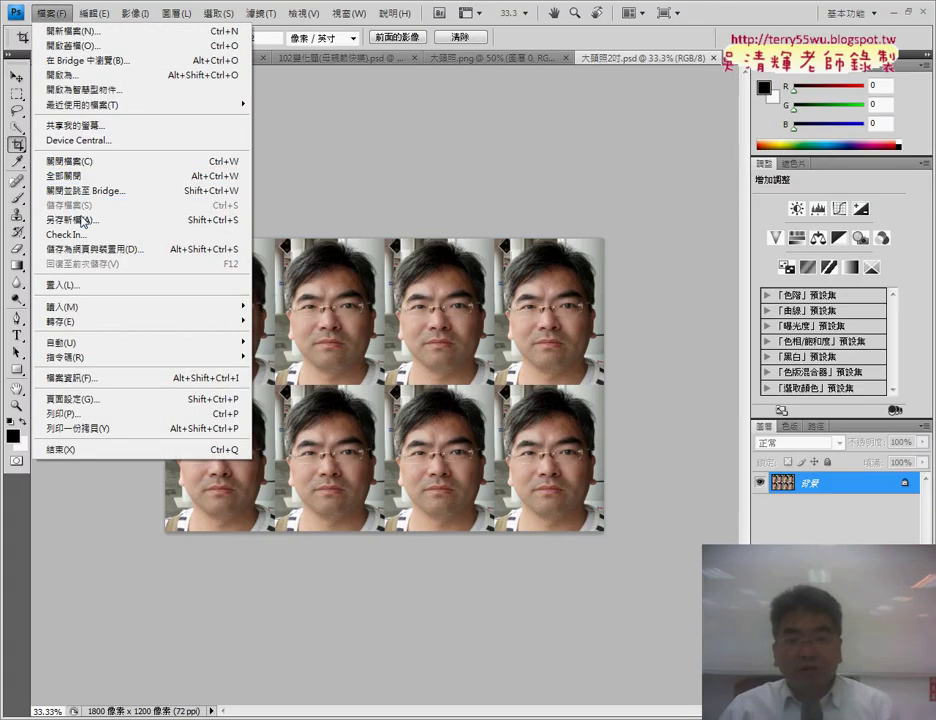
pyautogui.click(75, 219)
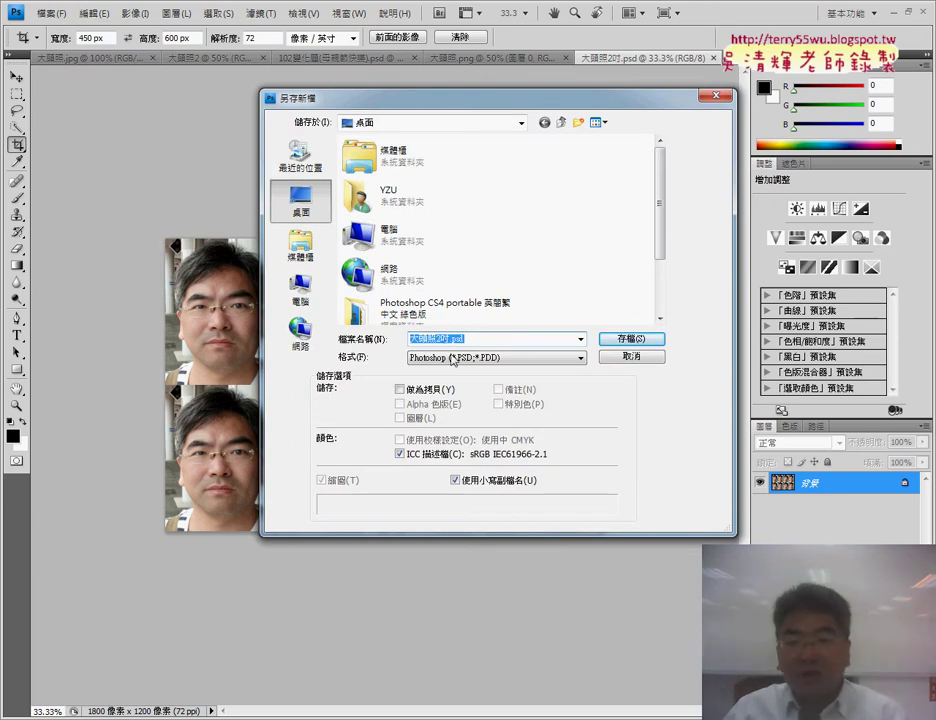
pyautogui.click(466, 358)
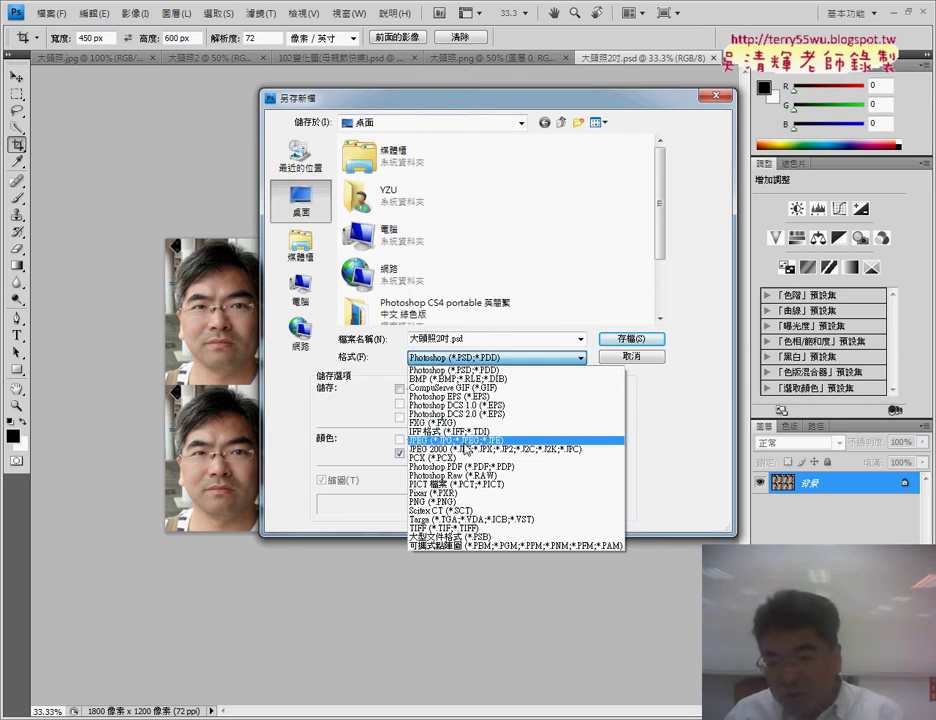
pyautogui.click(465, 441)
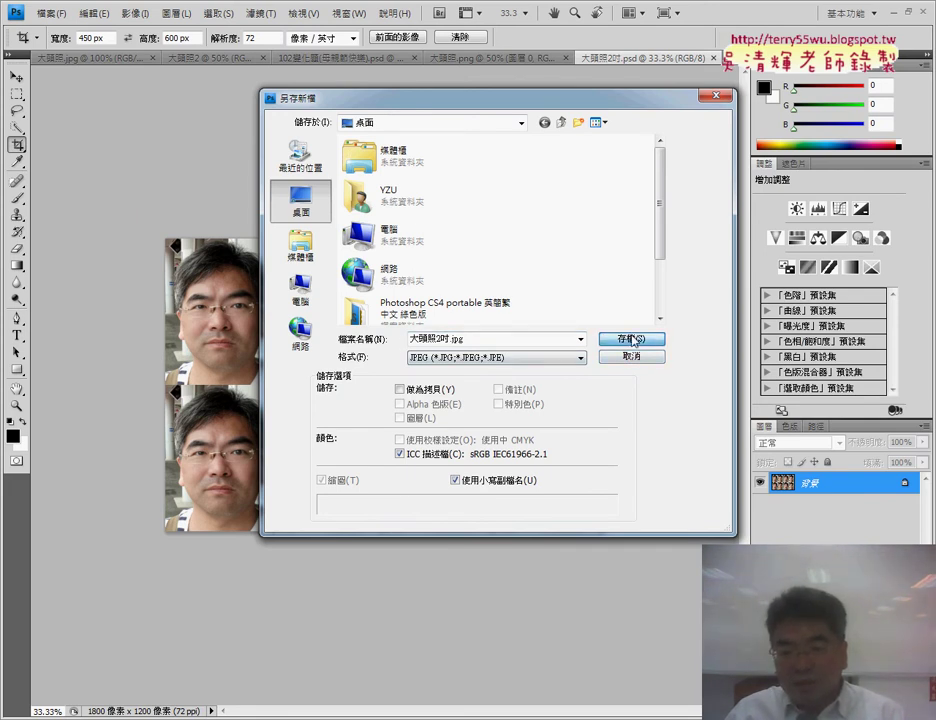
pyautogui.click(630, 340)
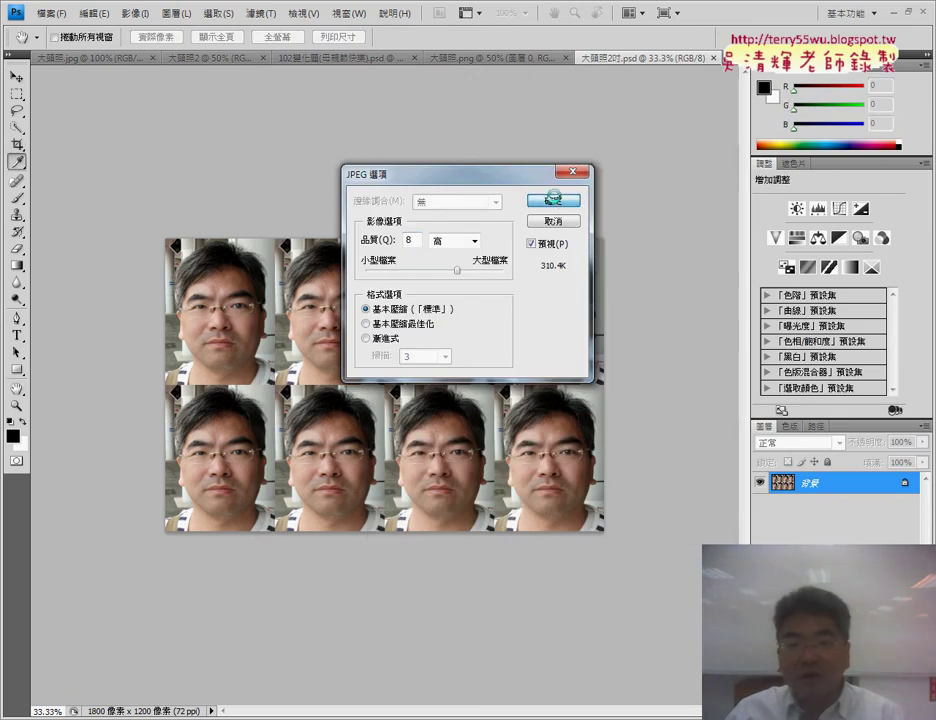
pyautogui.click(554, 204)
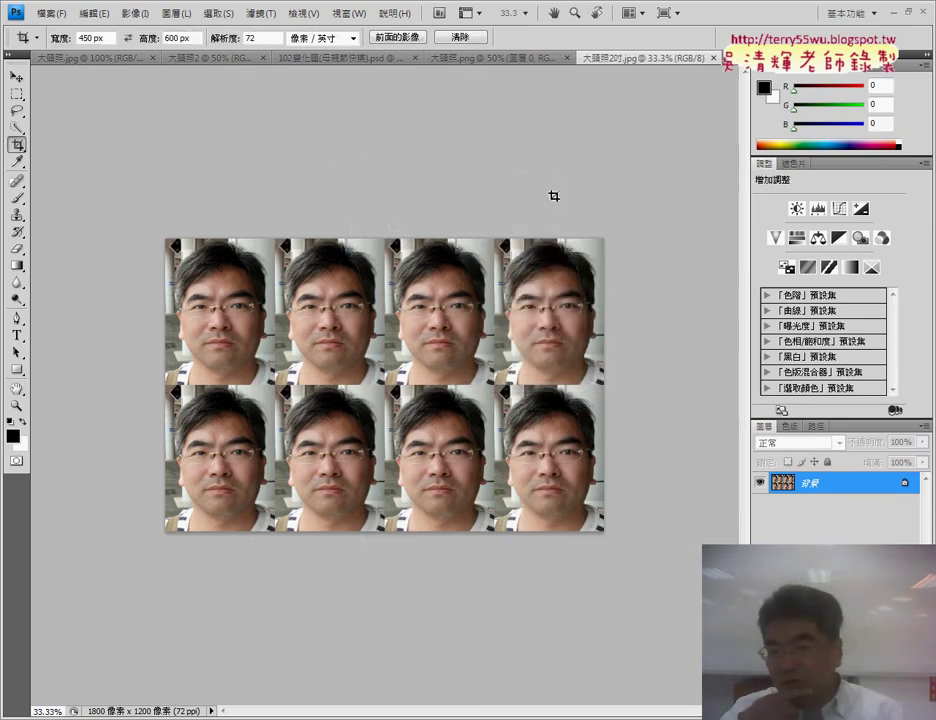
# Create a white 1800×1200 px, 72 ppi RGB document named 大頭照1吋.
pyautogui.click(42, 14)
pyautogui.click(45, 32)
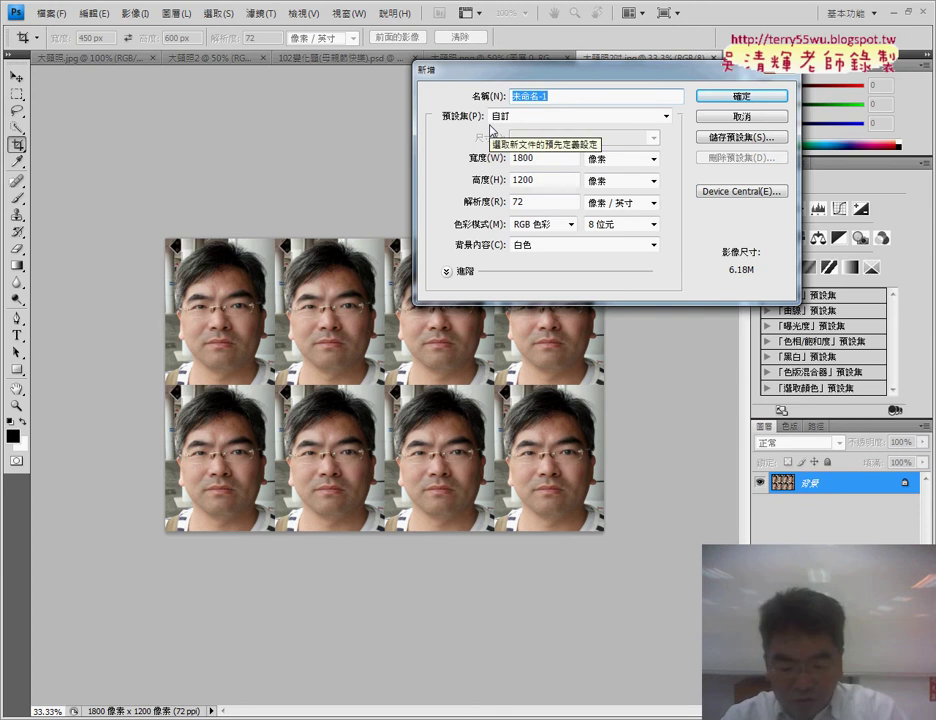
pyautogui.write('D')
pyautogui.press('BackSpace')
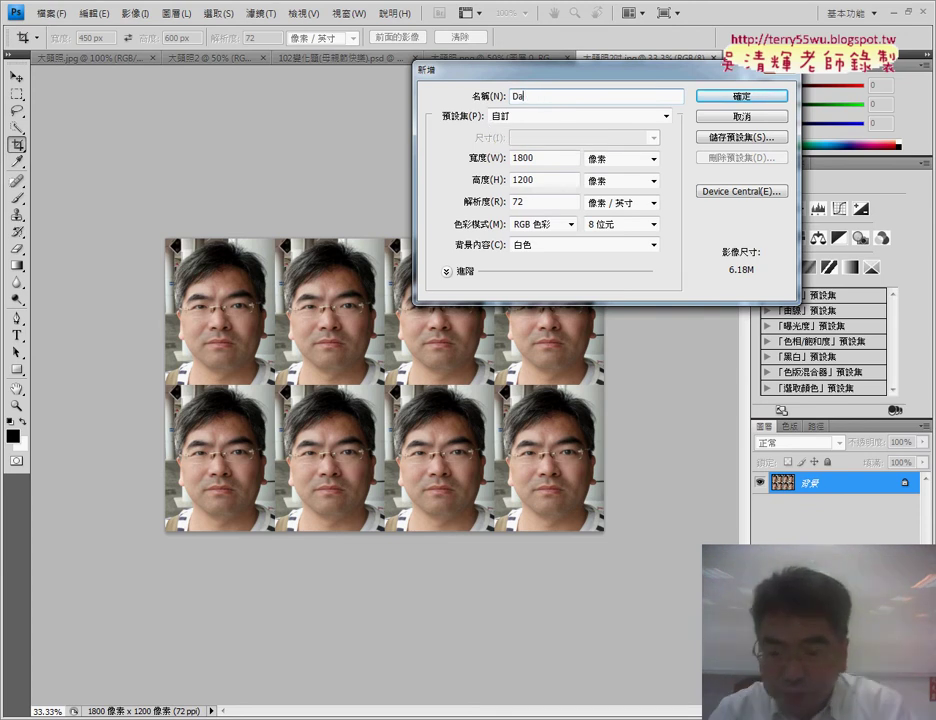
pyautogui.press('BackSpace')
pyautogui.press('BackSpace')
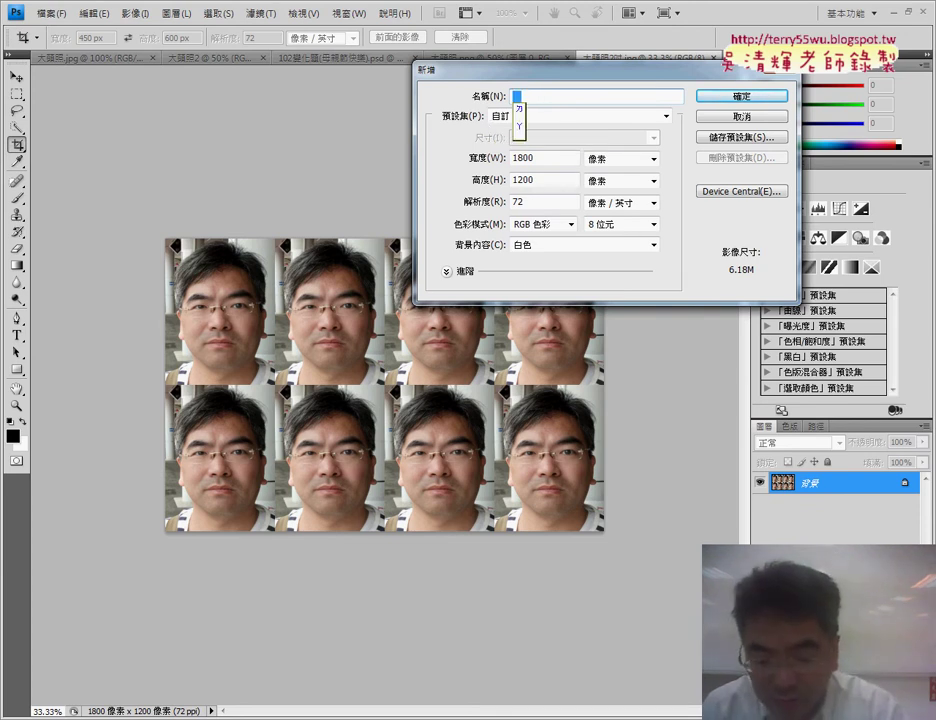
pyautogui.write('大頭')
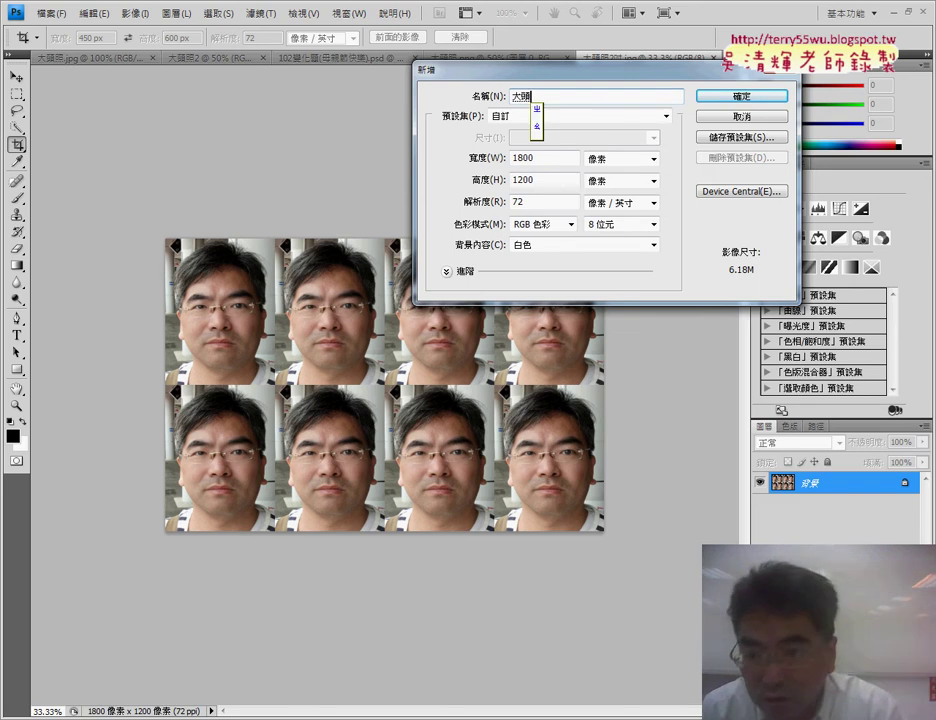
pyautogui.write('照1')
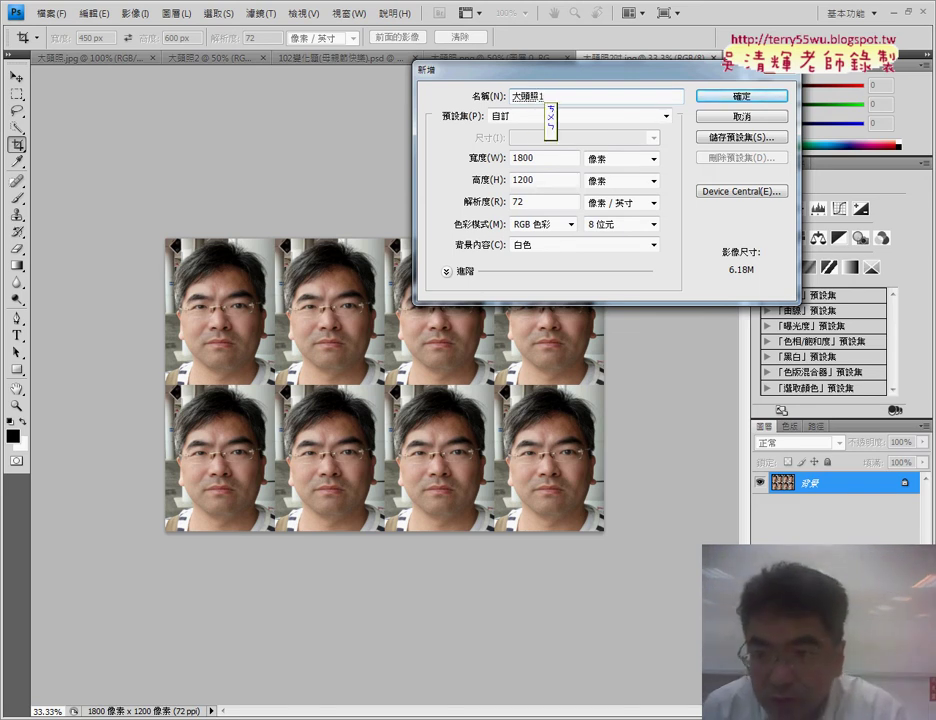
pyautogui.write('吋')
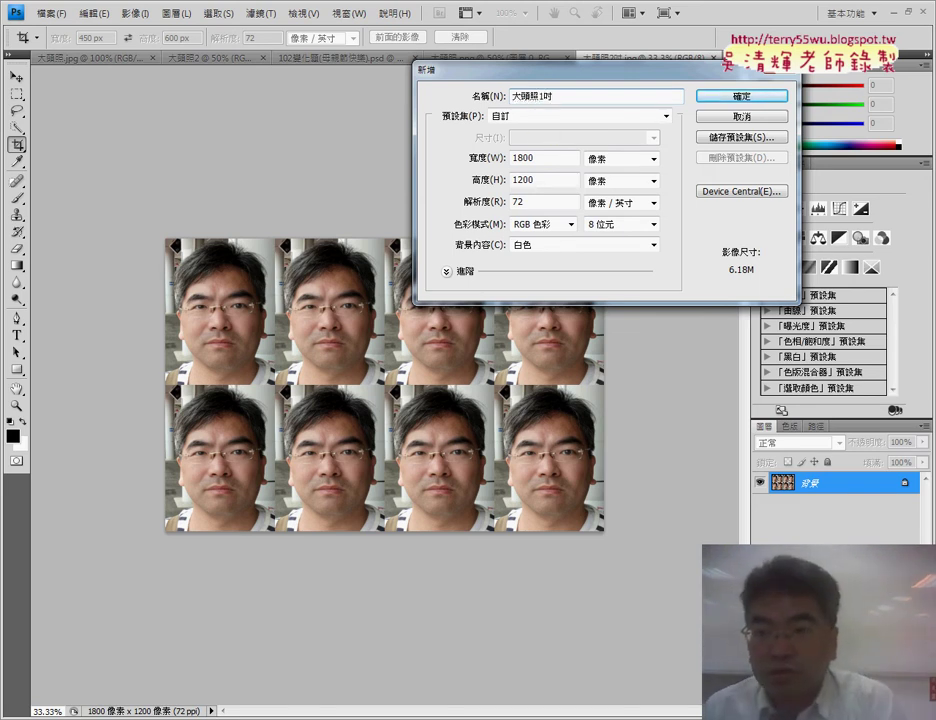
pyautogui.click(492, 158)
pyautogui.press('Tab')
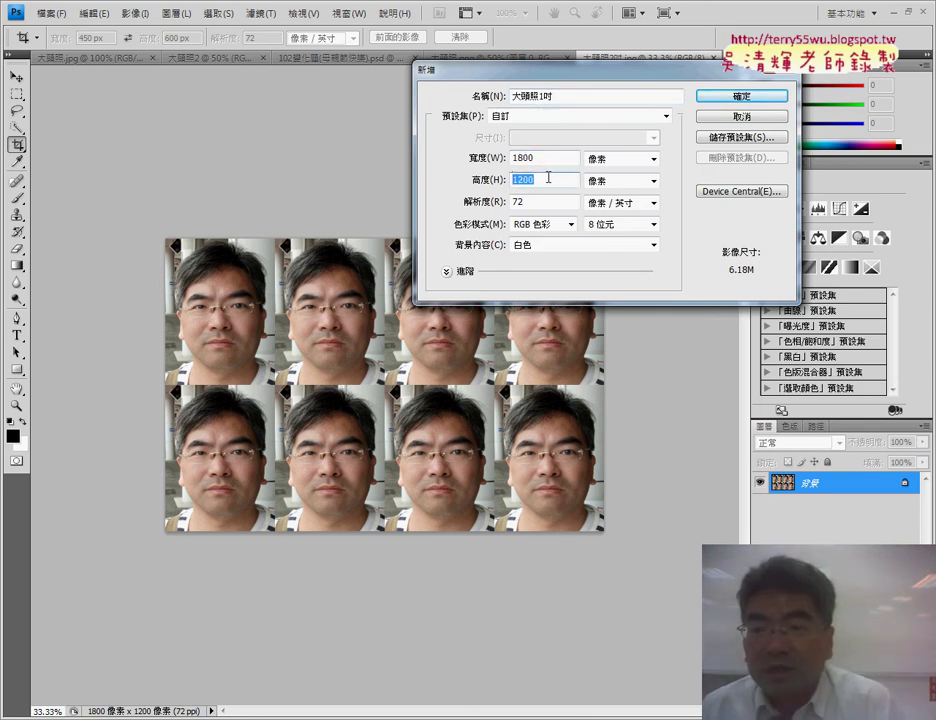
pyautogui.click(709, 100)
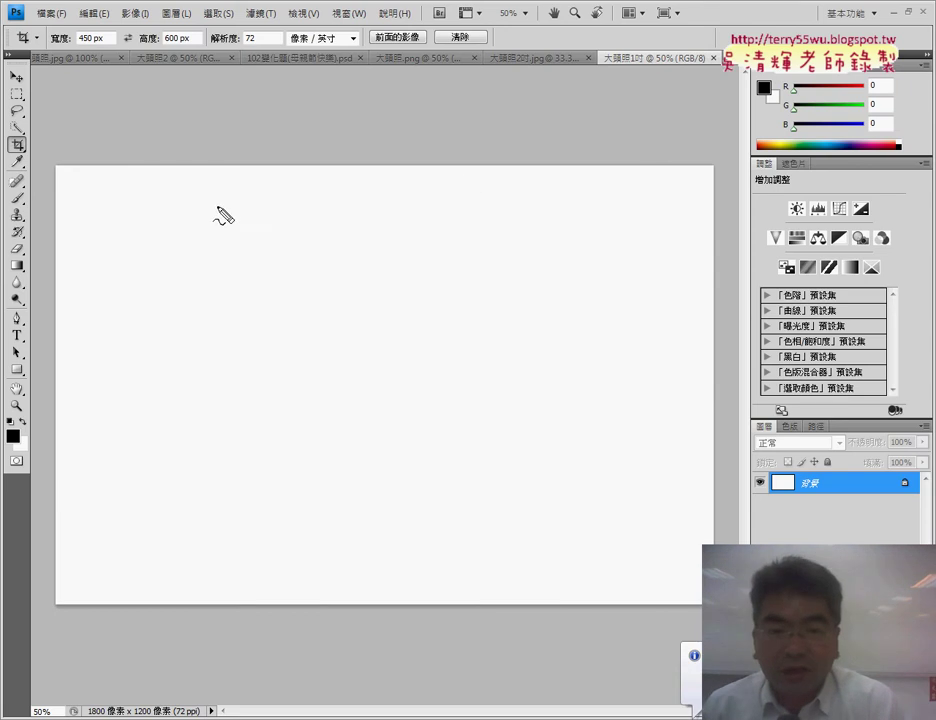
pyautogui.moveTo(57, 257); pyautogui.dragTo(83, 257)
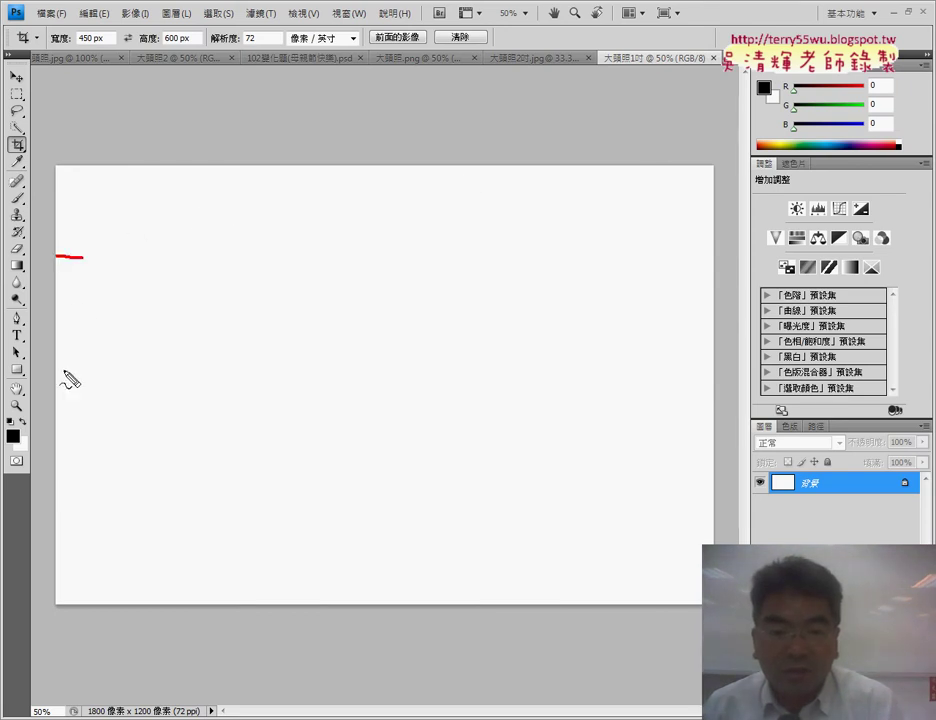
pyautogui.moveTo(57, 396); pyautogui.dragTo(78, 395)
pyautogui.moveTo(58, 506); pyautogui.dragTo(87, 505)
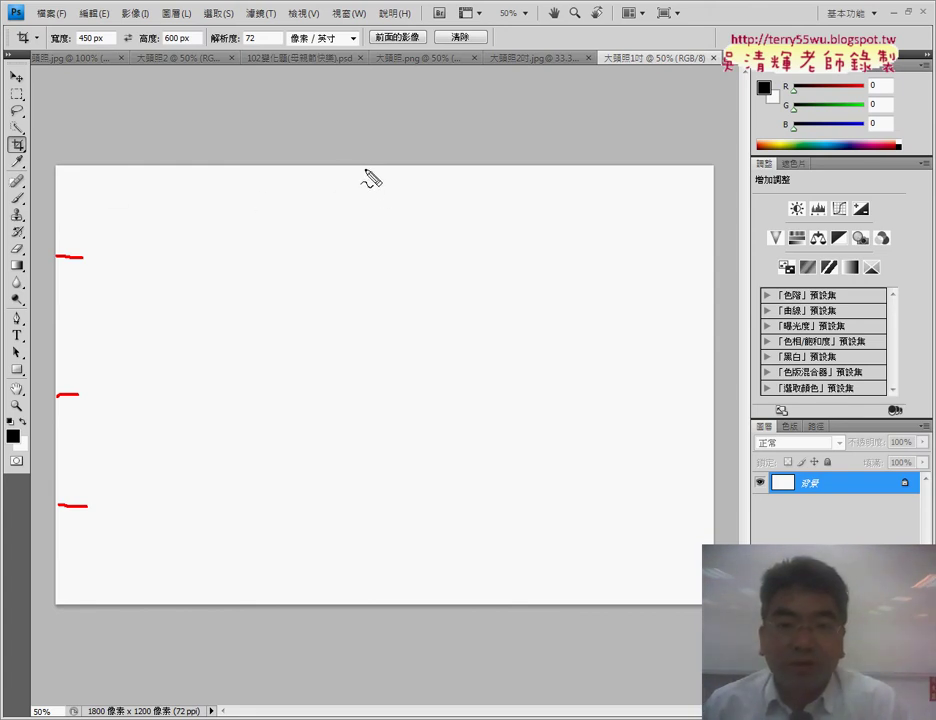
pyautogui.moveTo(381, 168); pyautogui.dragTo(381, 207)
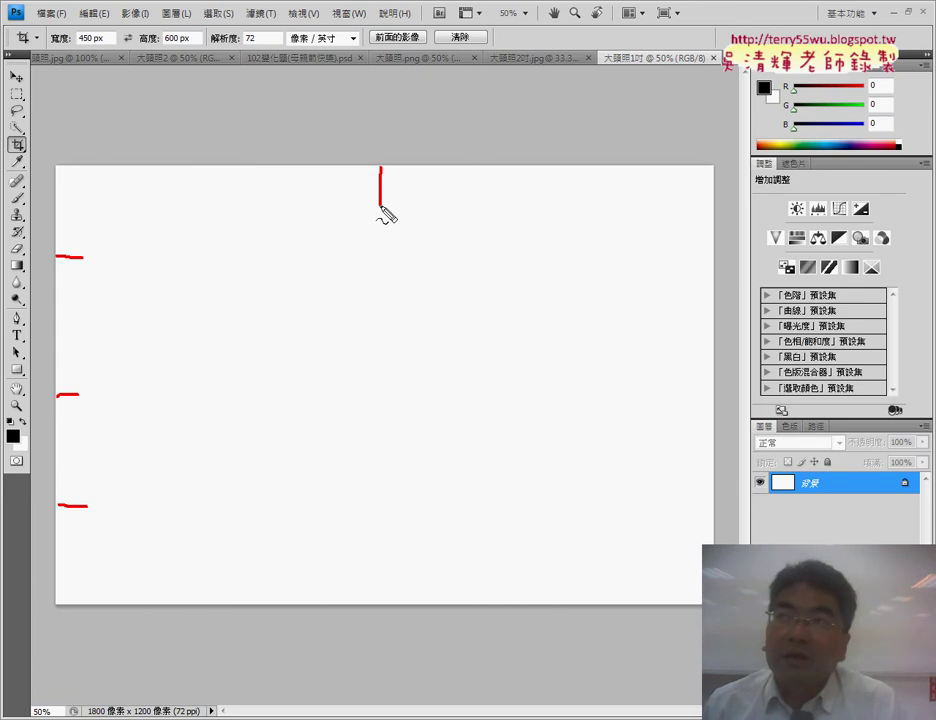
pyautogui.moveTo(205, 165); pyautogui.dragTo(210, 205)
pyautogui.moveTo(307, 158); pyautogui.dragTo(305, 187)
pyautogui.moveTo(125, 155); pyautogui.dragTo(127, 195)
pyautogui.moveTo(106, 79)
pyautogui.mouseDown()
pyautogui.moveTo(121, 101)
pyautogui.moveTo(108, 135)
pyautogui.moveTo(158, 80)
pyautogui.moveTo(170, 86)
pyautogui.moveTo(180, 130)
pyautogui.moveTo(309, 97)
pyautogui.mouseUp()
pyautogui.moveTo(285, 107); pyautogui.dragTo(311, 109)
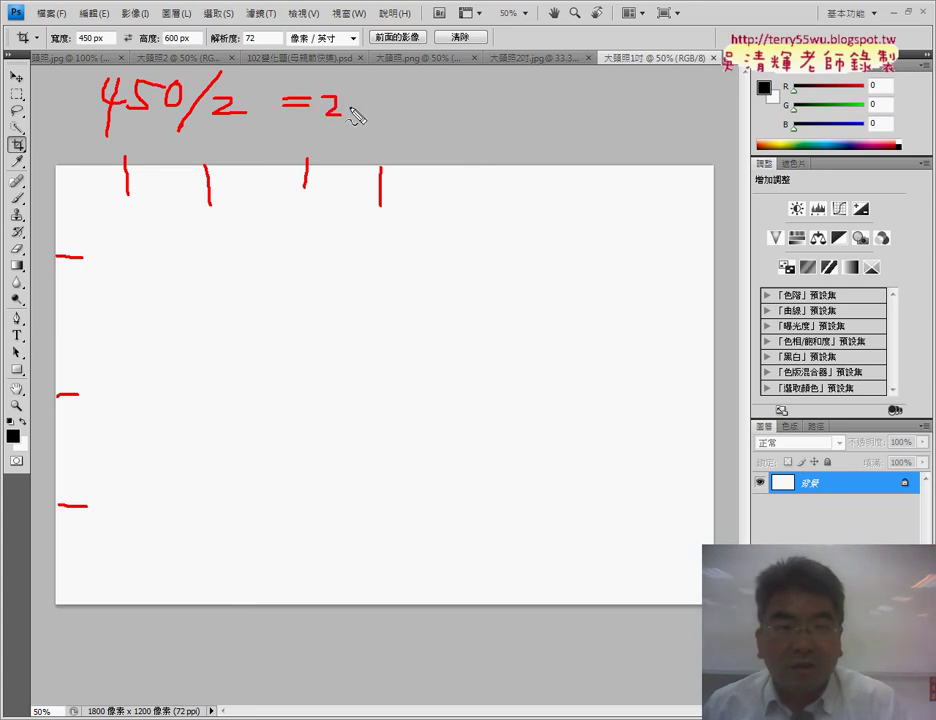
pyautogui.moveTo(352, 88); pyautogui.dragTo(353, 120)
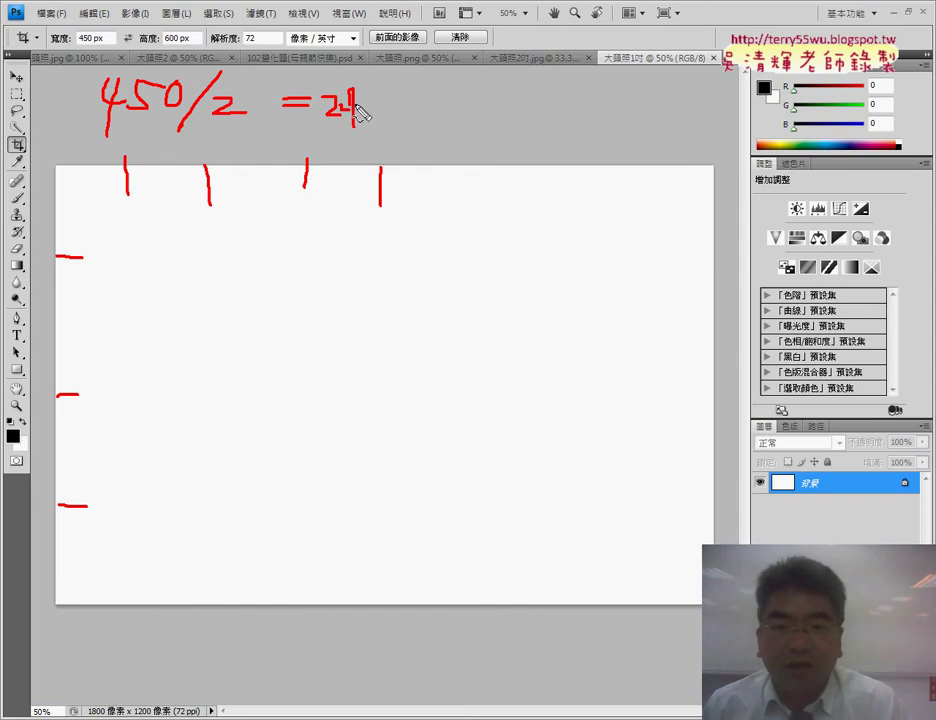
pyautogui.press('Escape')
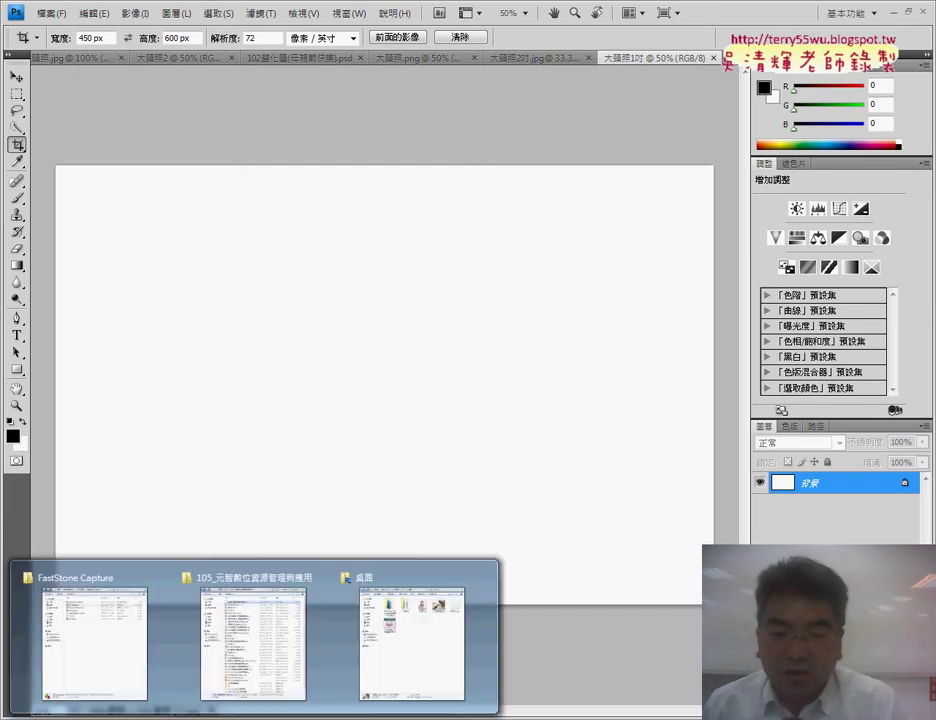
# Open 大頭照.png from the desktop and undo back to the original 773×597 photo.
pyautogui.click(400, 645)
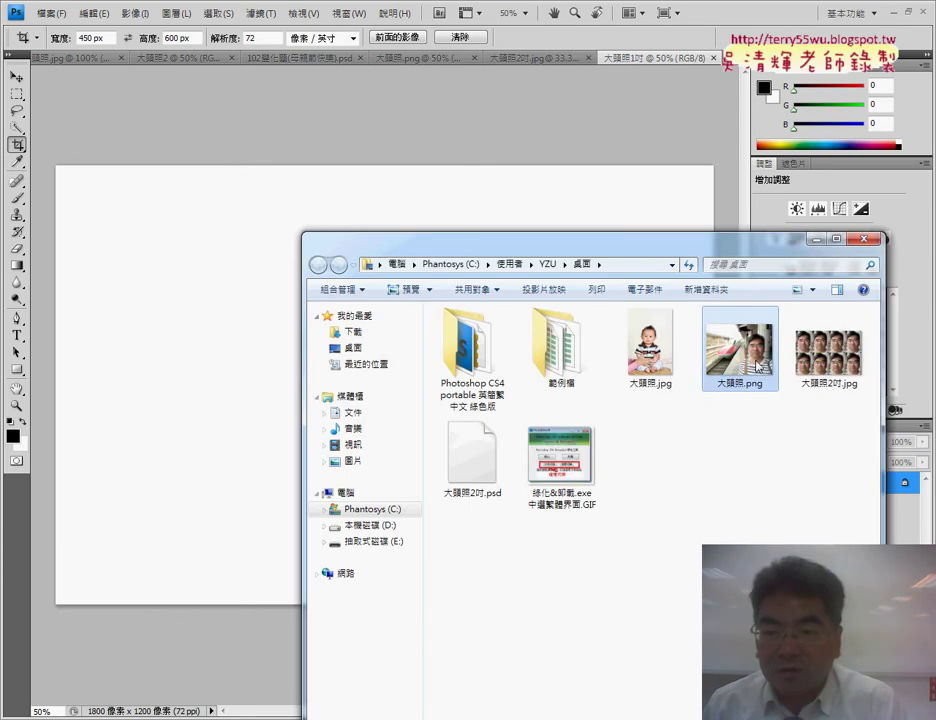
pyautogui.moveTo(390, 122); pyautogui.dragTo(390, 122)
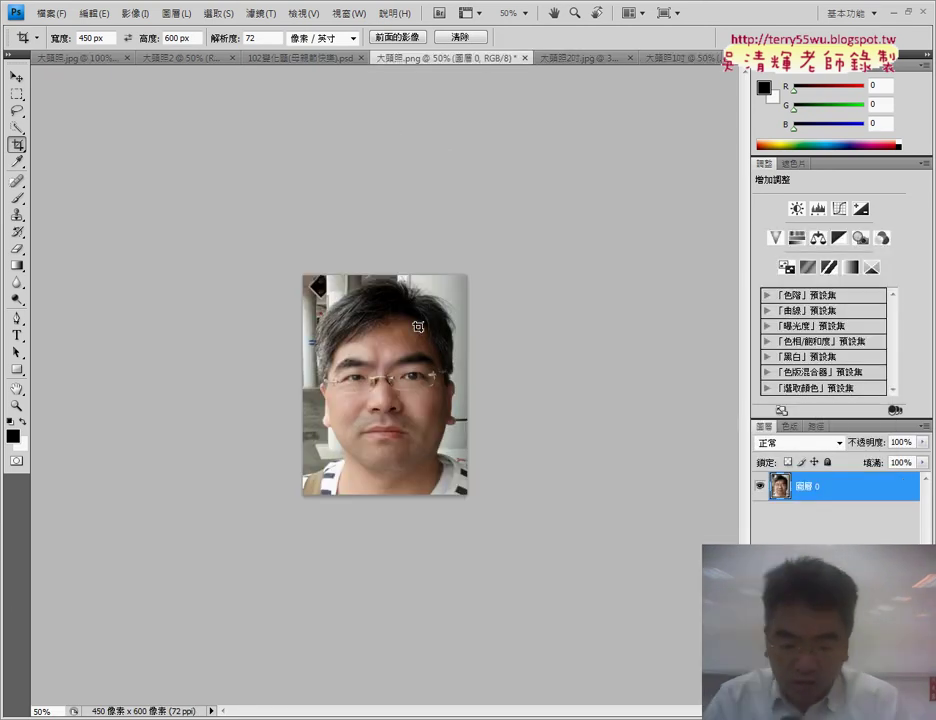
pyautogui.press('alt')
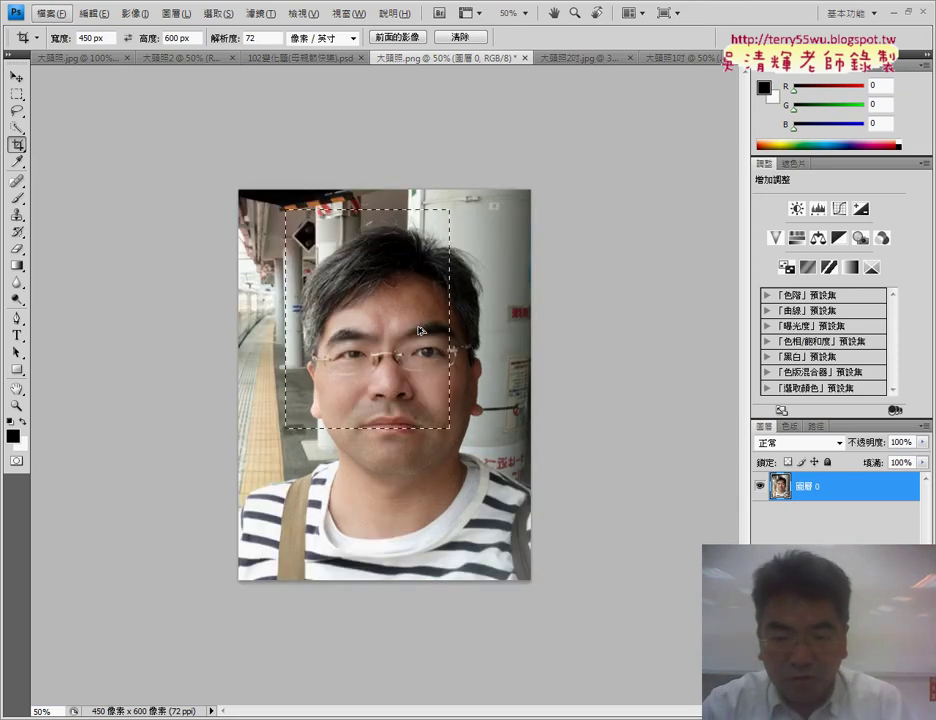
pyautogui.hotkey('ctrl', 'z')
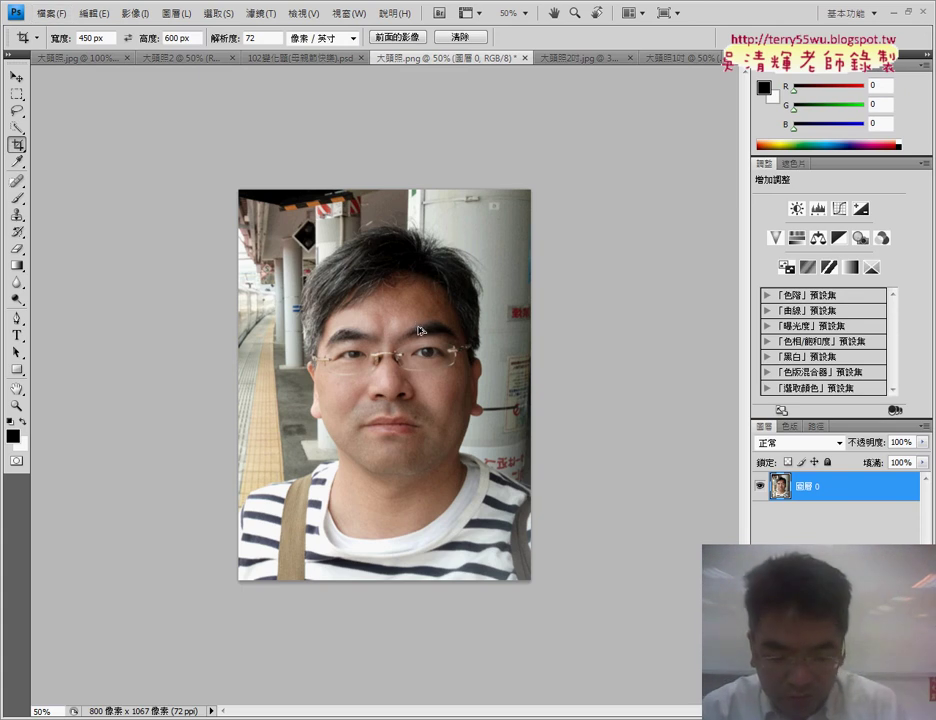
pyautogui.hotkey('ctrl', 'z')
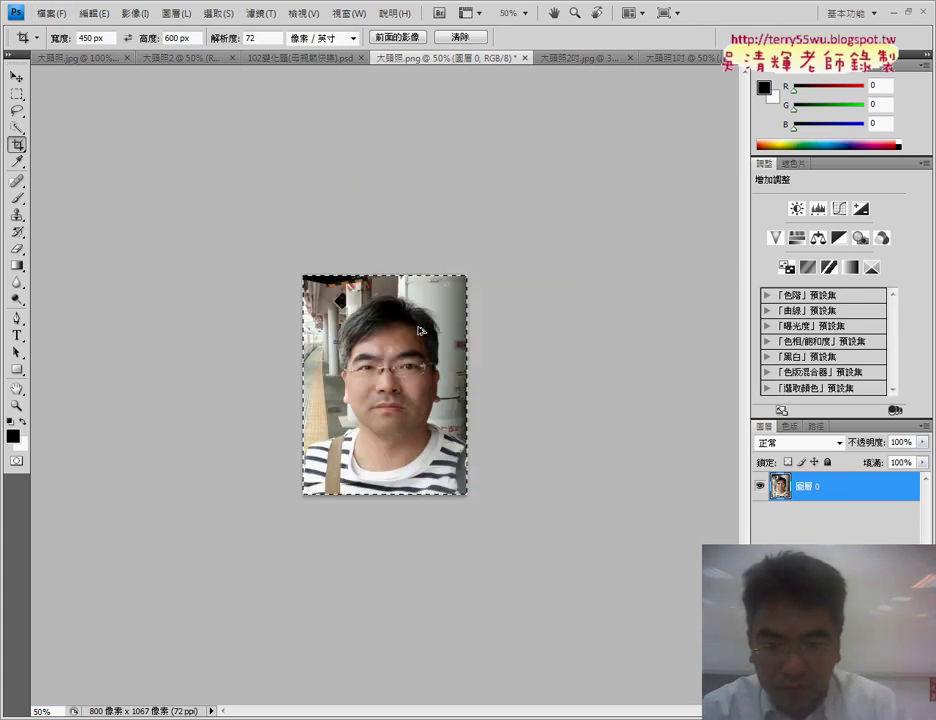
pyautogui.hotkey('ctrl', 'alt', 'z')
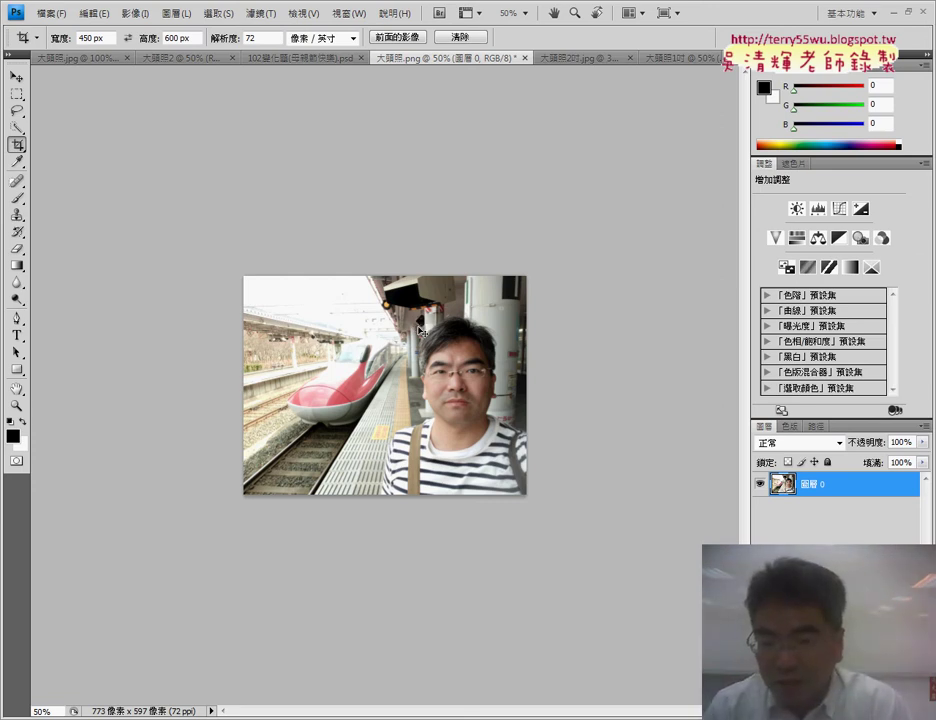
pyautogui.hotkey('ctrl', '+')
pyautogui.hotkey('ctrl', '+')
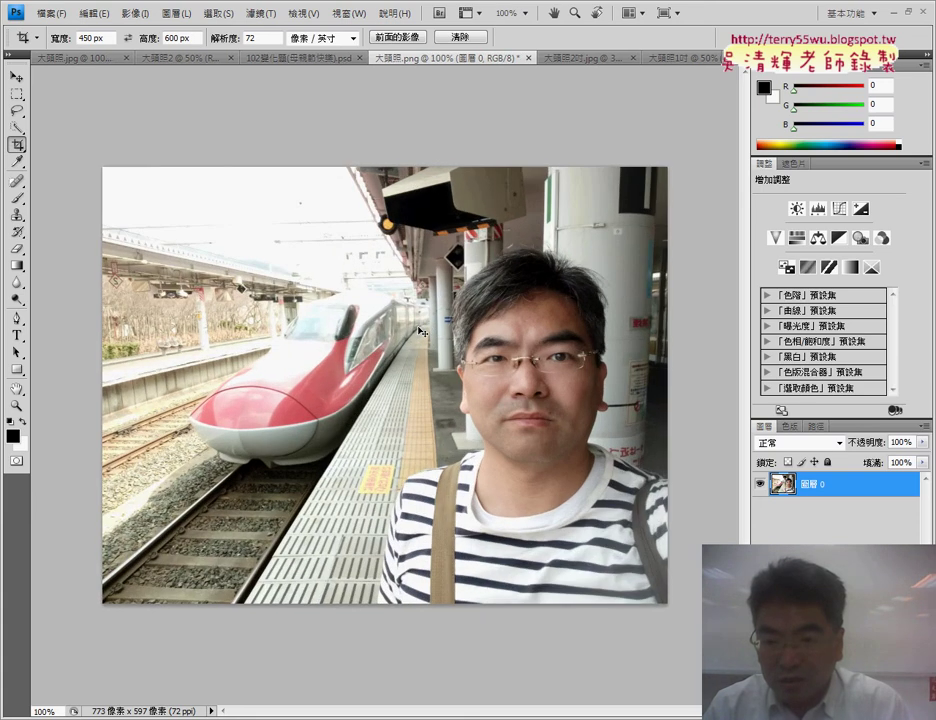
pyautogui.hotkey('ctrl', '+')
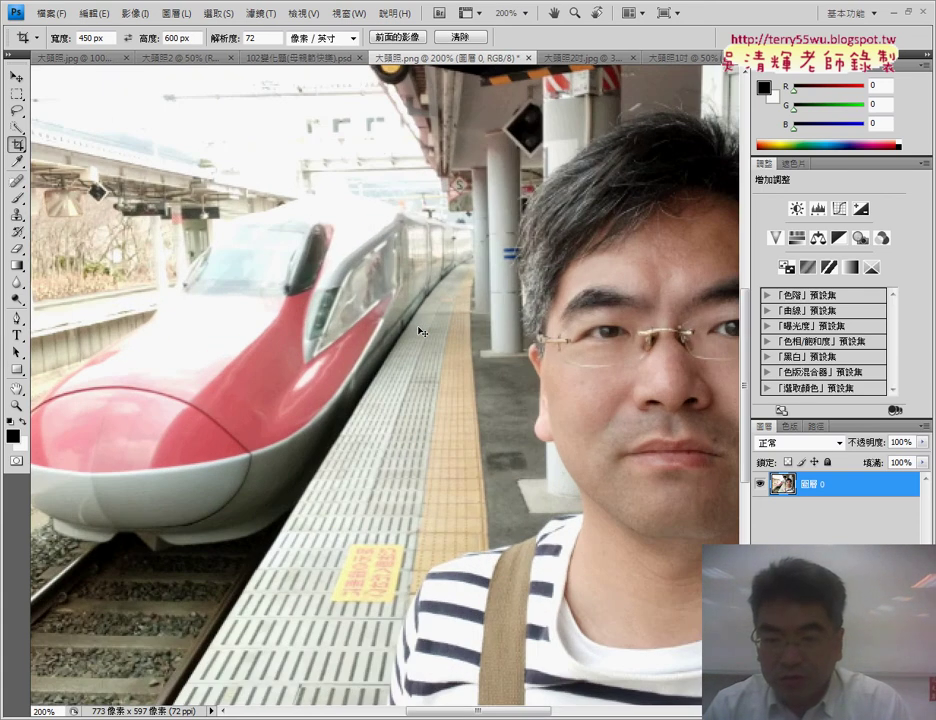
pyautogui.hotkey('ctrl', '-')
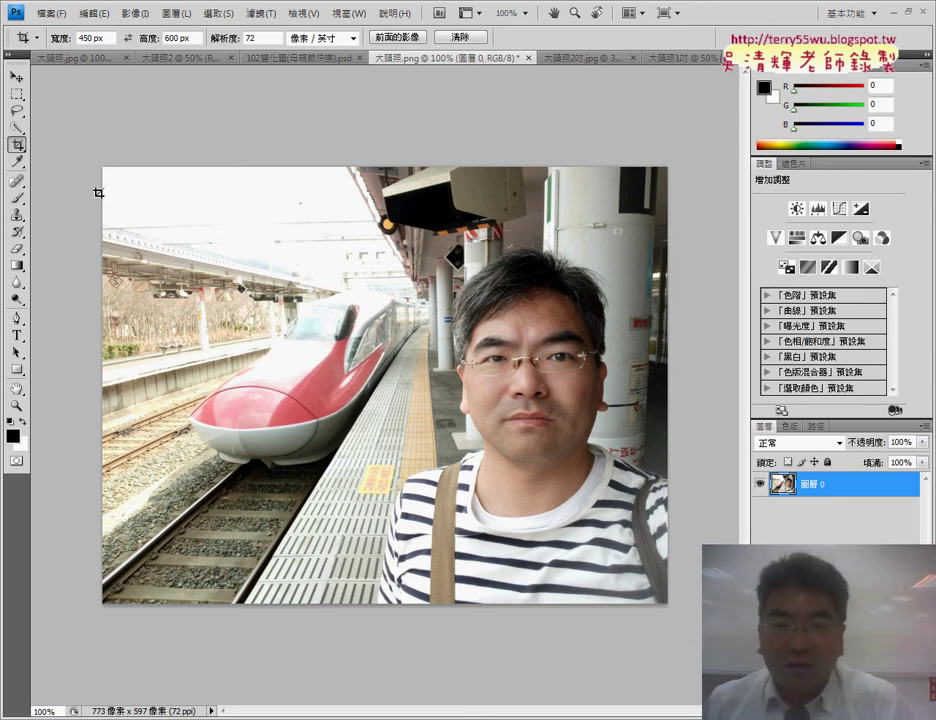
# Set the Crop tool's fixed size to 225 px wide by 300 px high.
pyautogui.click(17, 146)
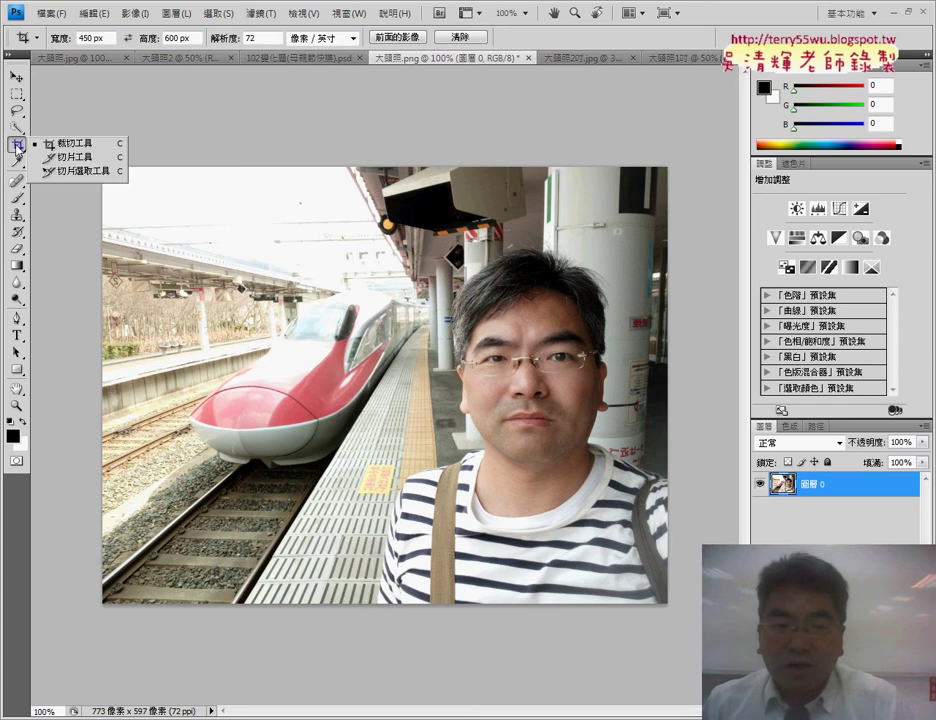
pyautogui.click(75, 146)
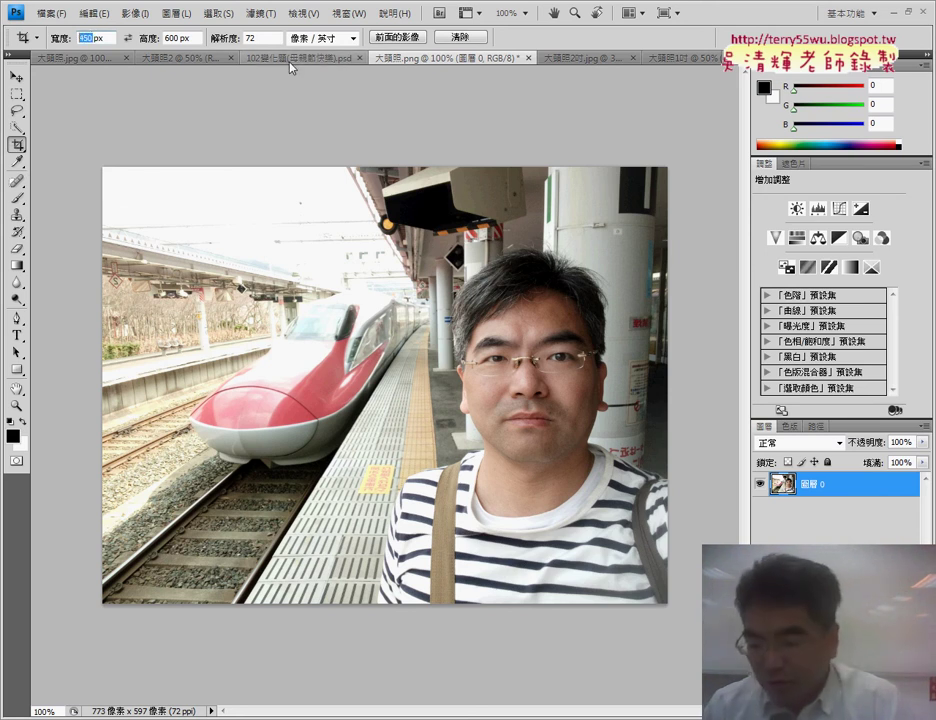
pyautogui.write('2')
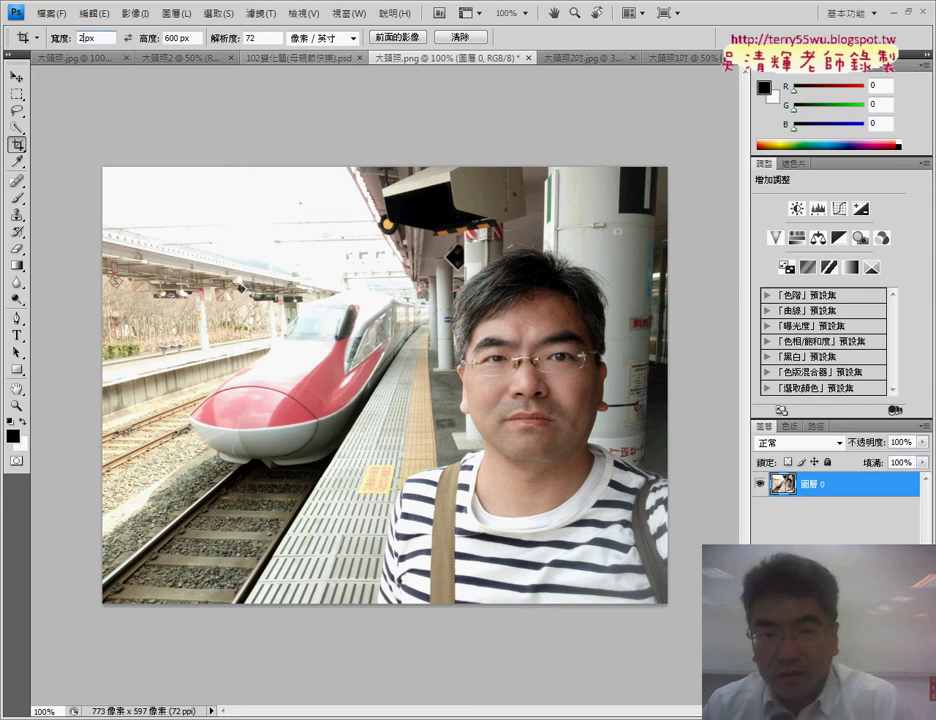
pyautogui.write('25')
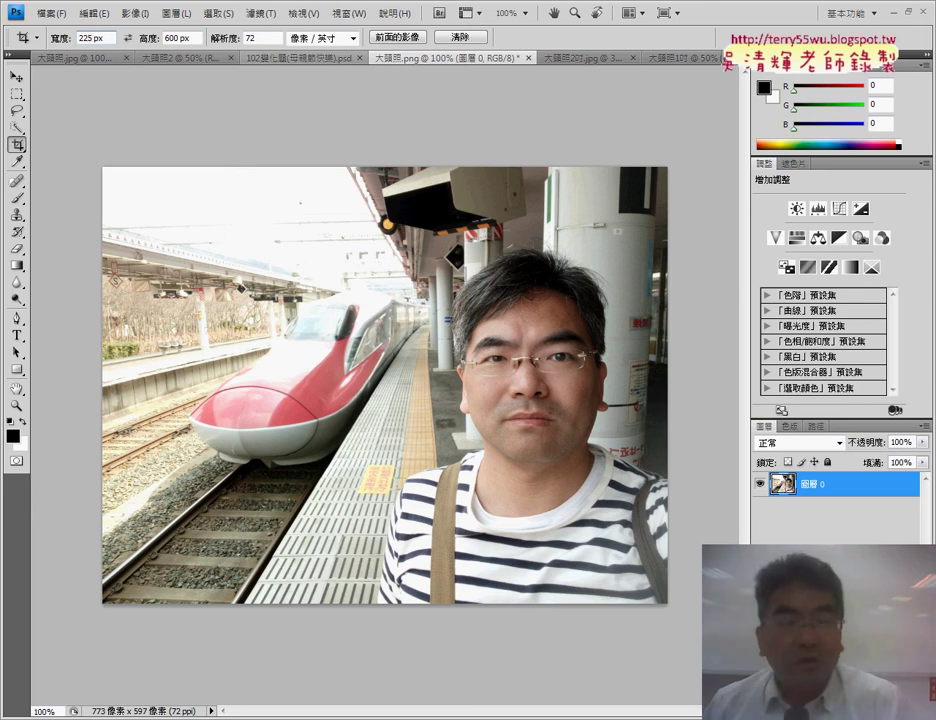
pyautogui.doubleClick(171, 37)
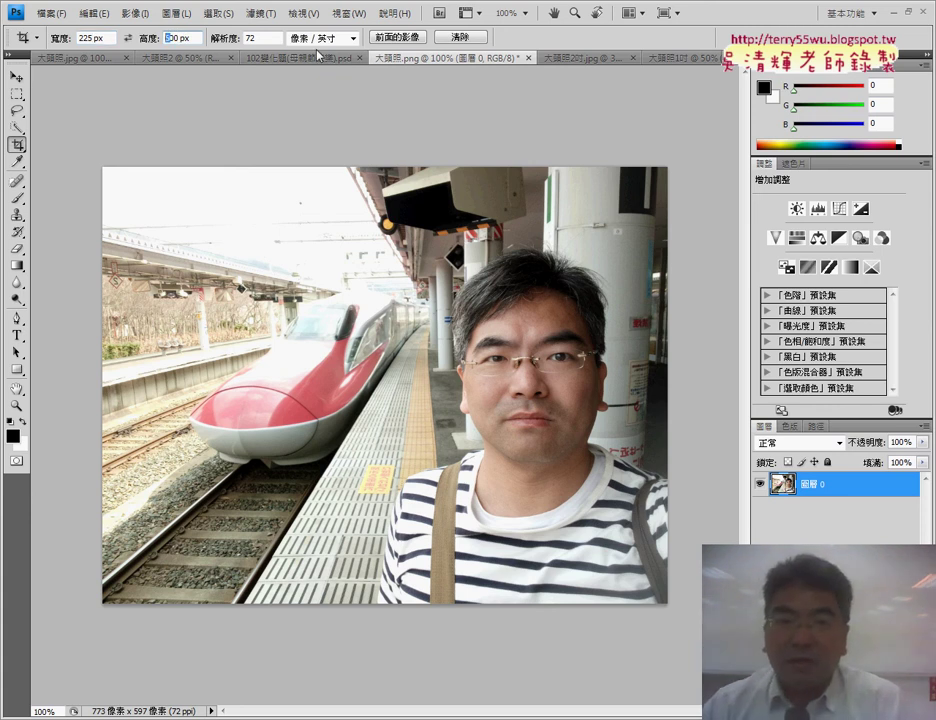
pyautogui.write('300')
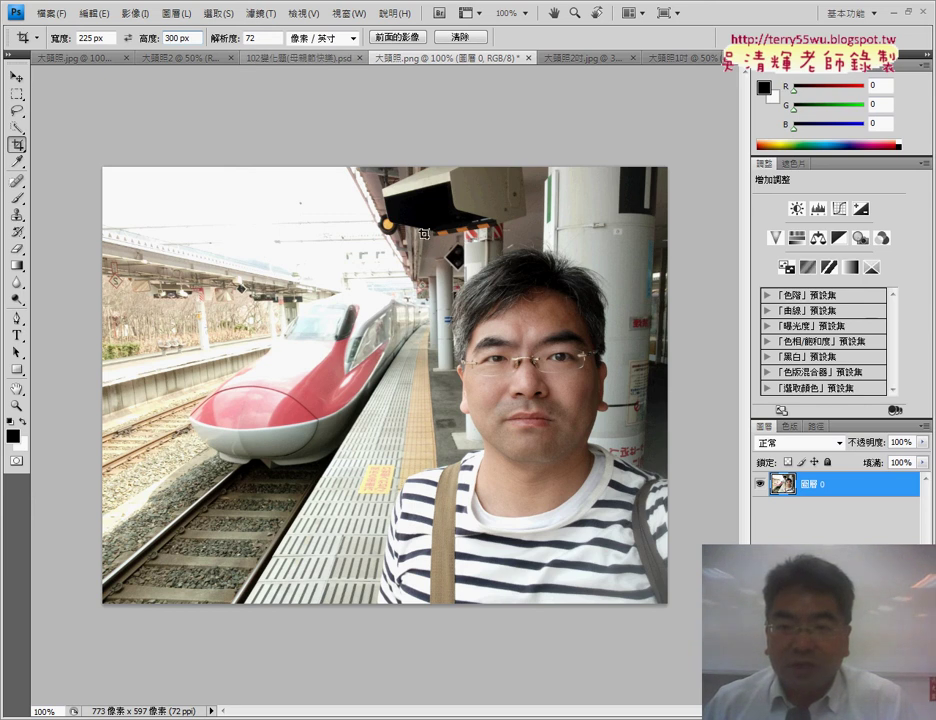
# Crop repeatedly around the man's face until it fills a 225×300 px head-and-shoulders portrait.
pyautogui.moveTo(412, 223)
pyautogui.mouseDown()
pyautogui.moveTo(628, 486)
pyautogui.moveTo(686, 535)
pyautogui.mouseUp()
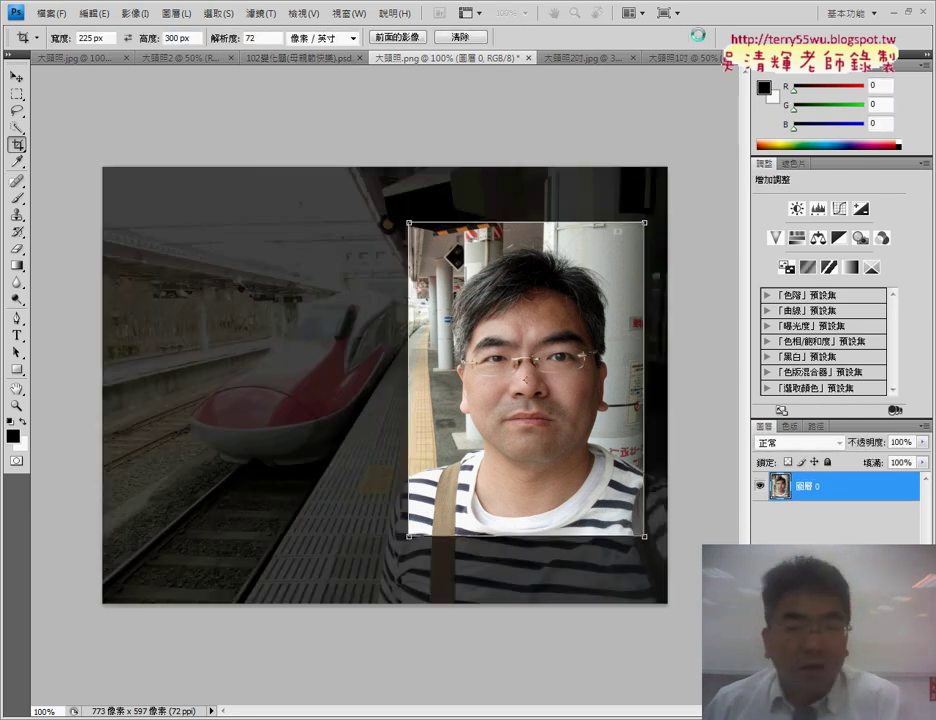
pyautogui.click(703, 37)
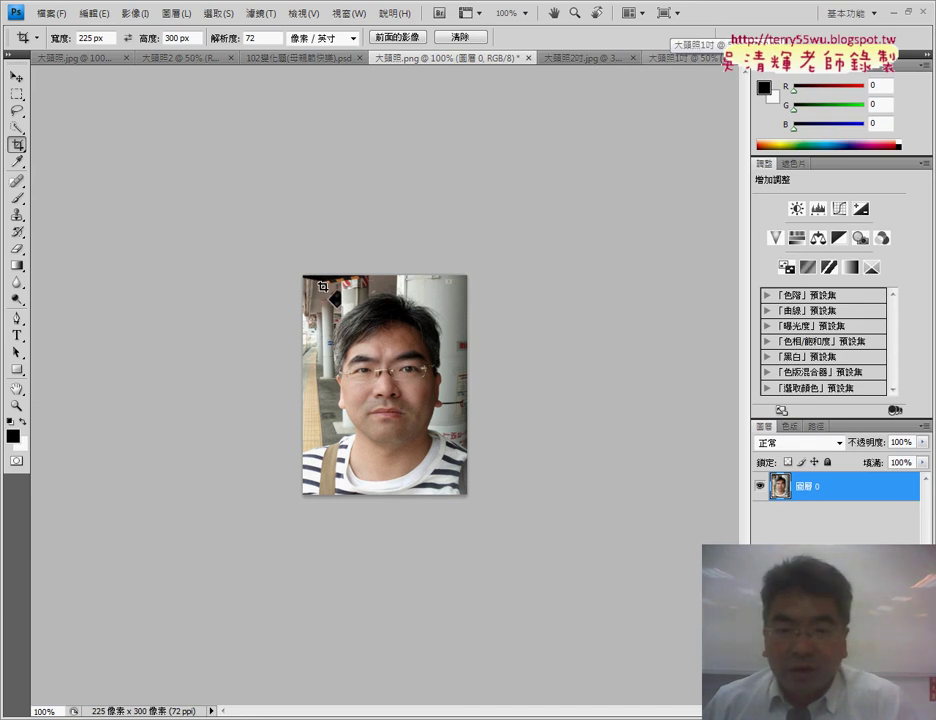
pyautogui.moveTo(336, 292)
pyautogui.mouseDown()
pyautogui.moveTo(452, 536)
pyautogui.moveTo(449, 527)
pyautogui.mouseUp()
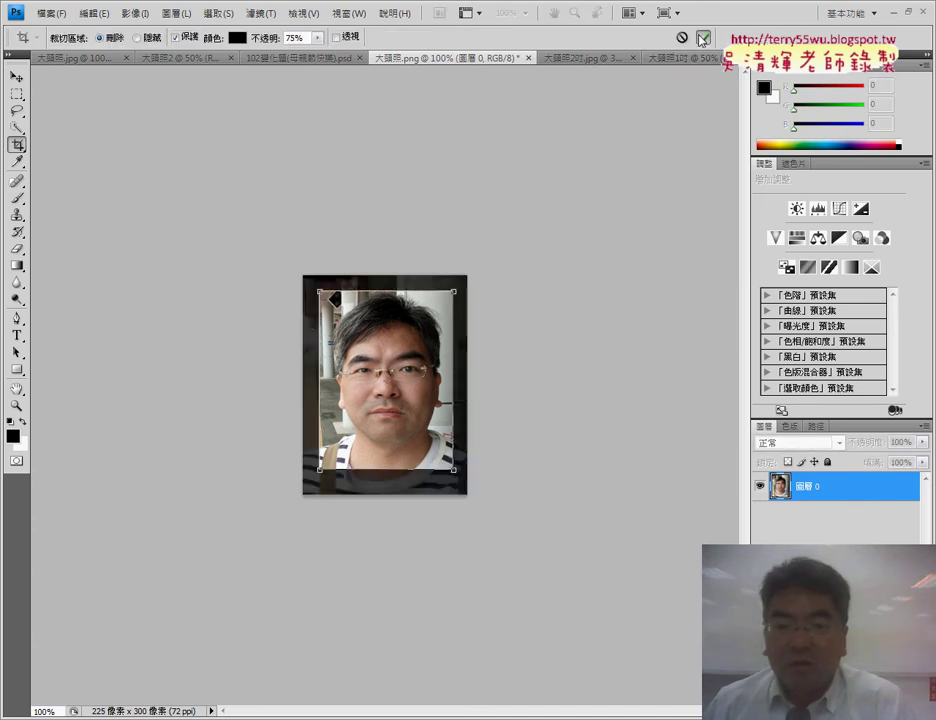
pyautogui.press('Return')
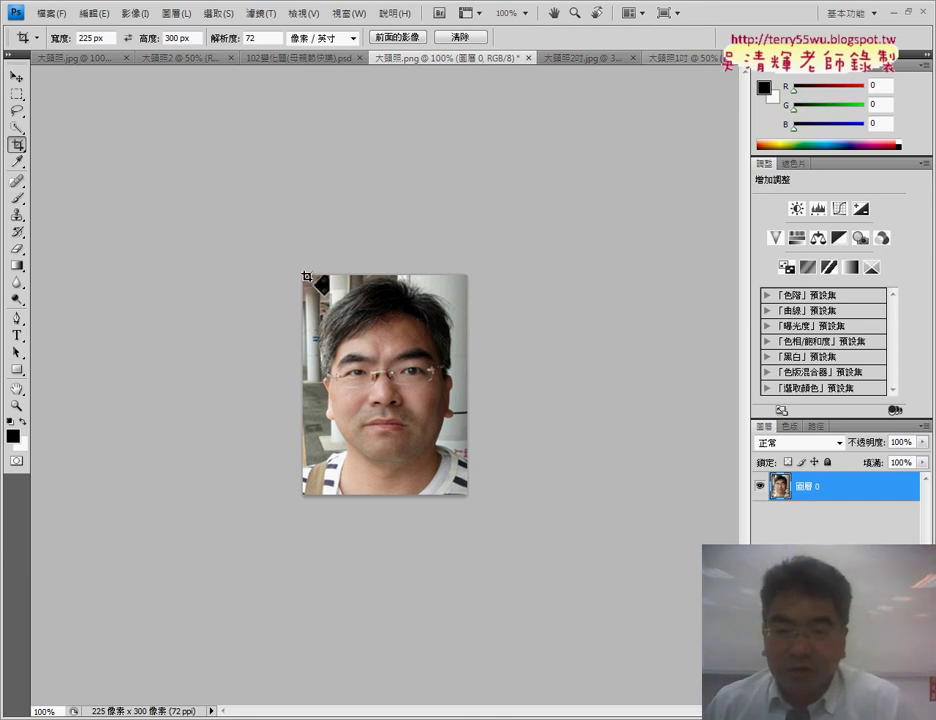
pyautogui.moveTo(379, 318); pyautogui.dragTo(680, 498)
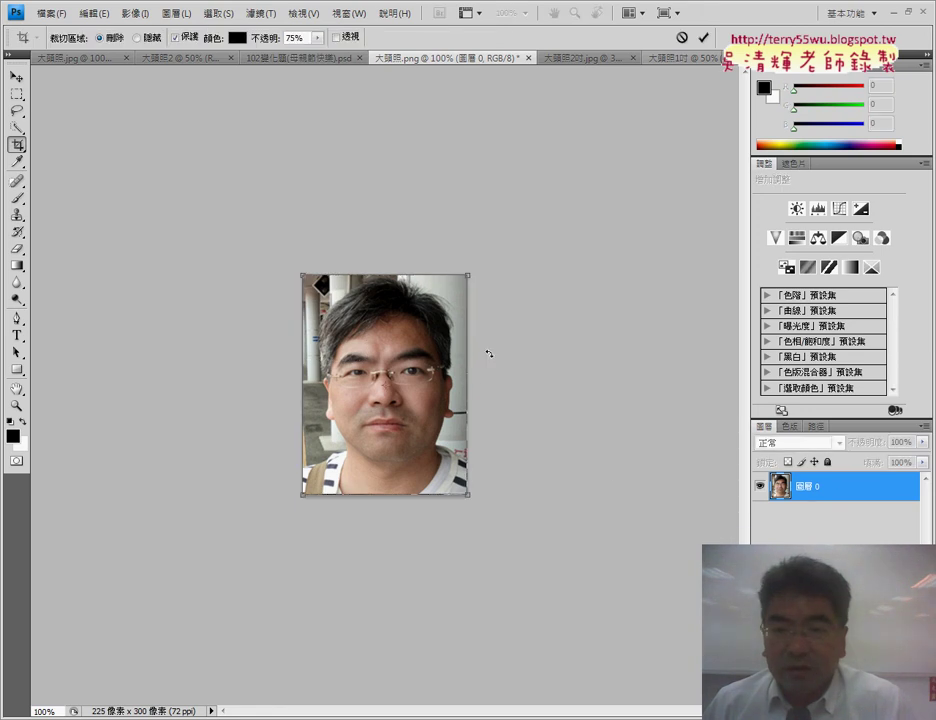
pyautogui.click(703, 37)
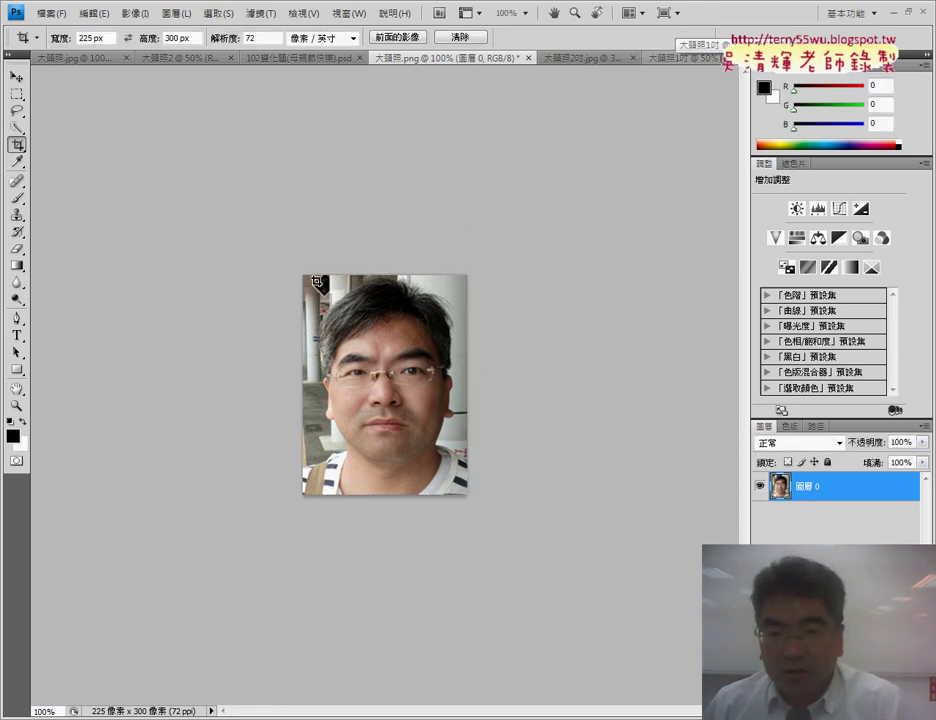
pyautogui.moveTo(322, 286); pyautogui.dragTo(455, 483)
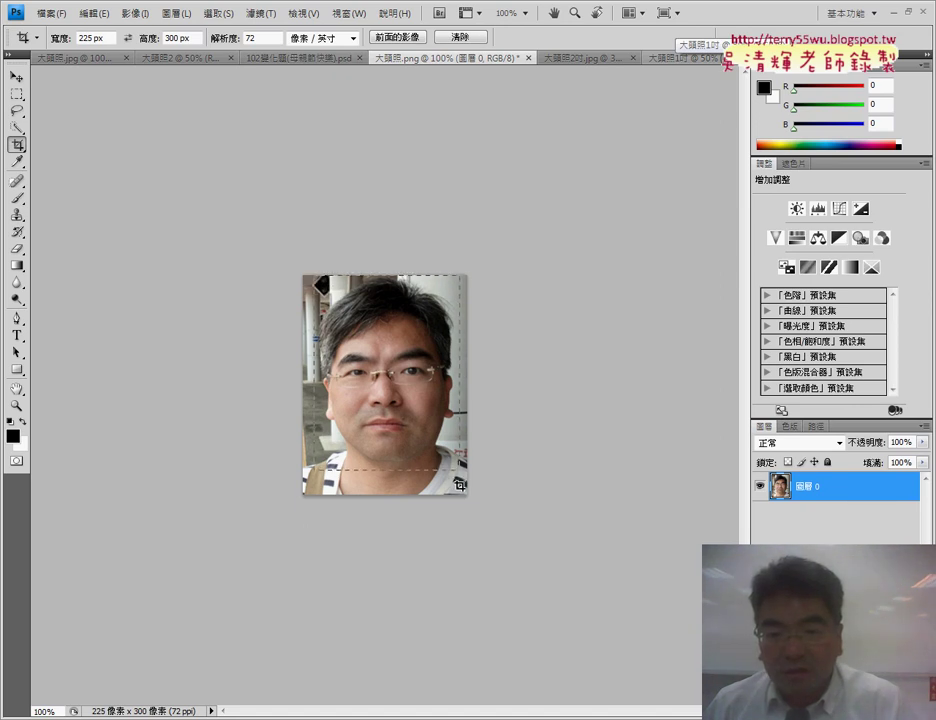
pyautogui.moveTo(455, 483); pyautogui.dragTo(459, 484)
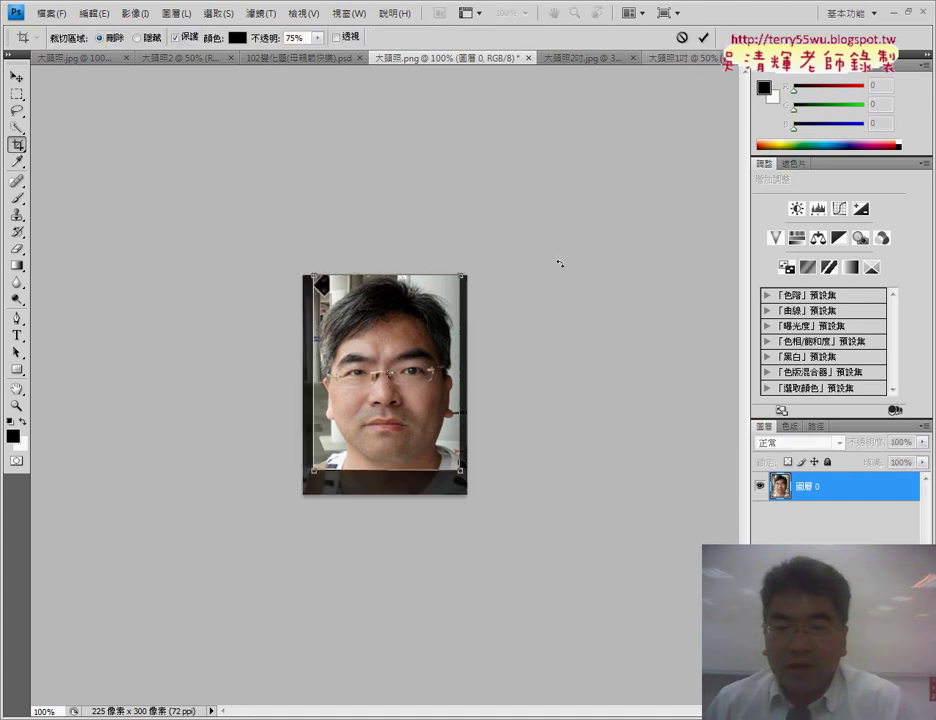
pyautogui.click(704, 38)
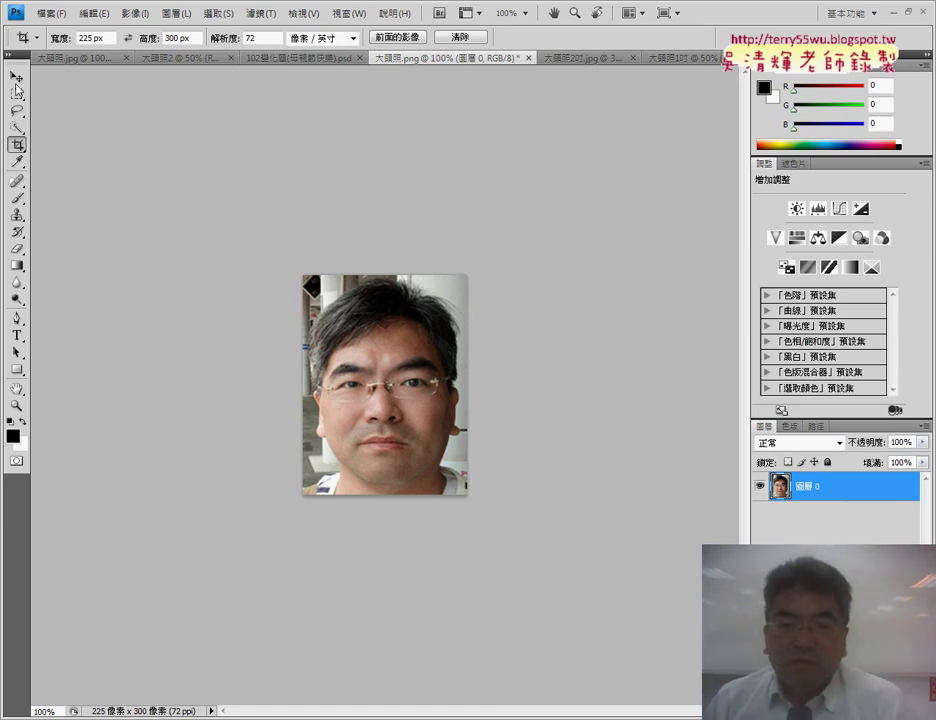
# Define the cropped 225×300 px headshot as a pattern named 大頭照.png.
pyautogui.click(93, 13)
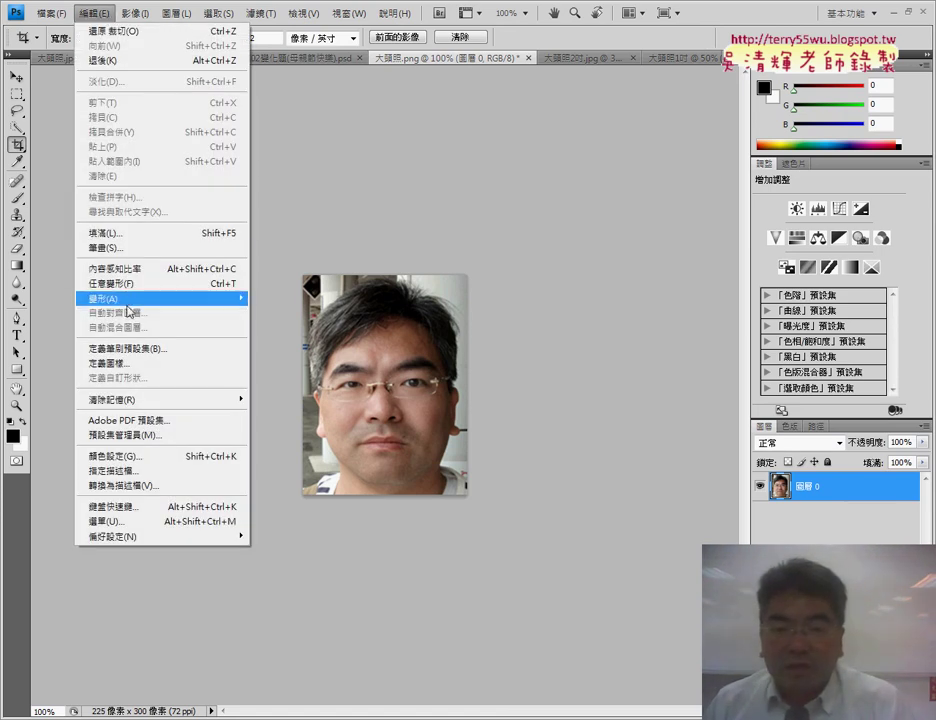
pyautogui.click(132, 364)
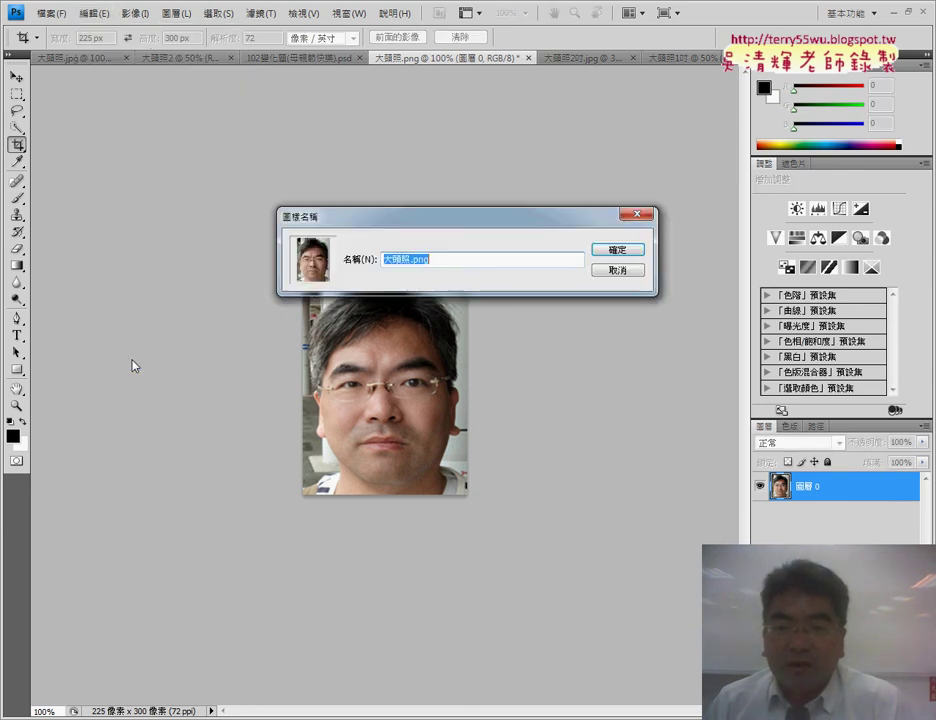
pyautogui.click(616, 249)
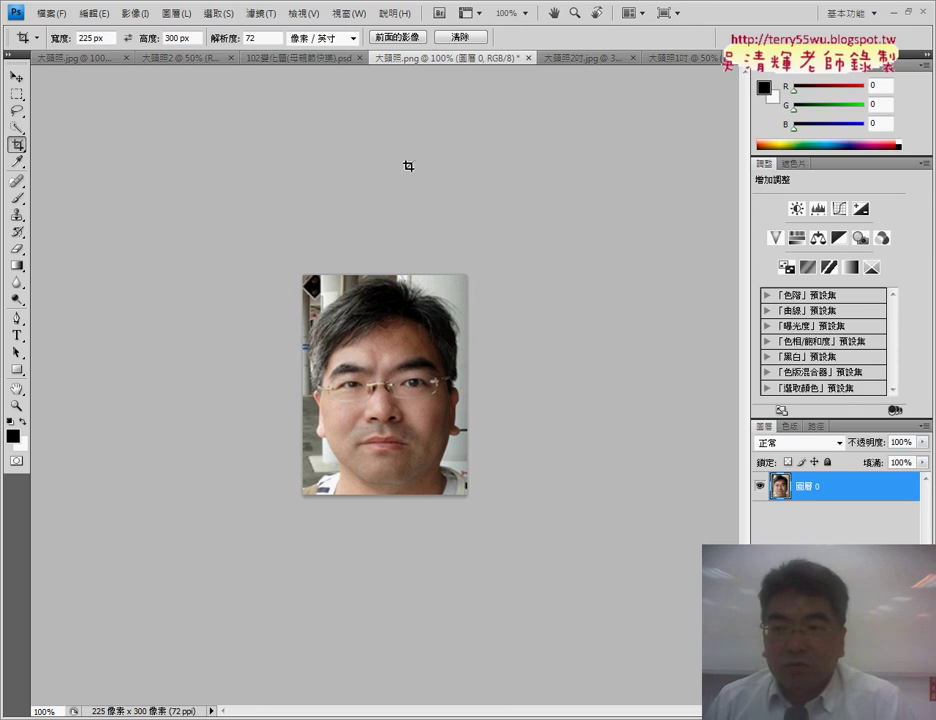
# Fill the blank 大頭照1吋 sheet with the headshot pattern at Normal mode, 100% opacity.
pyautogui.click(678, 68)
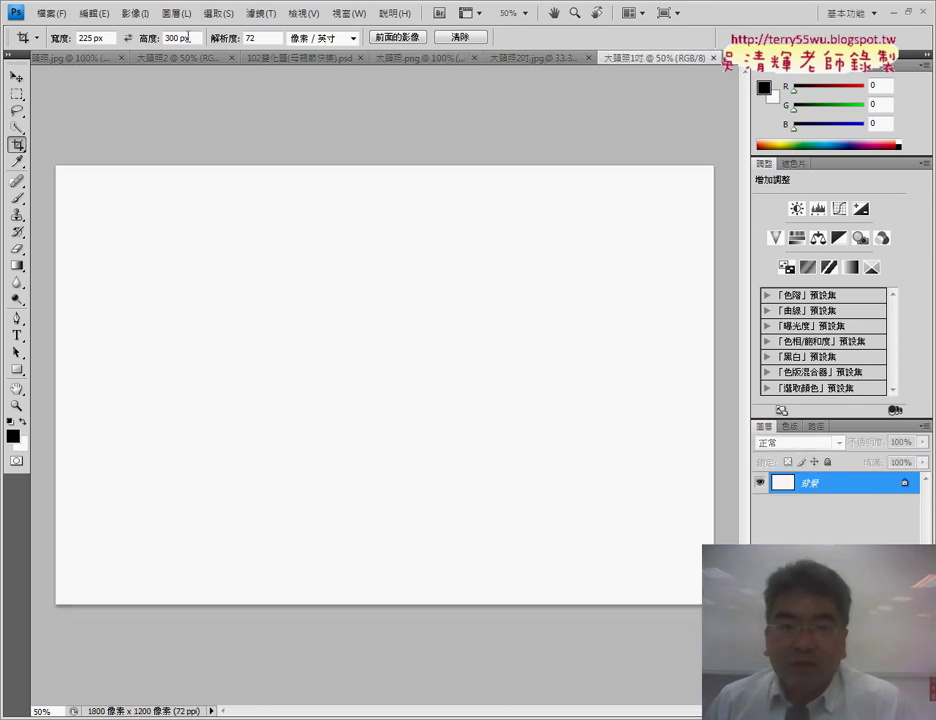
pyautogui.click(96, 14)
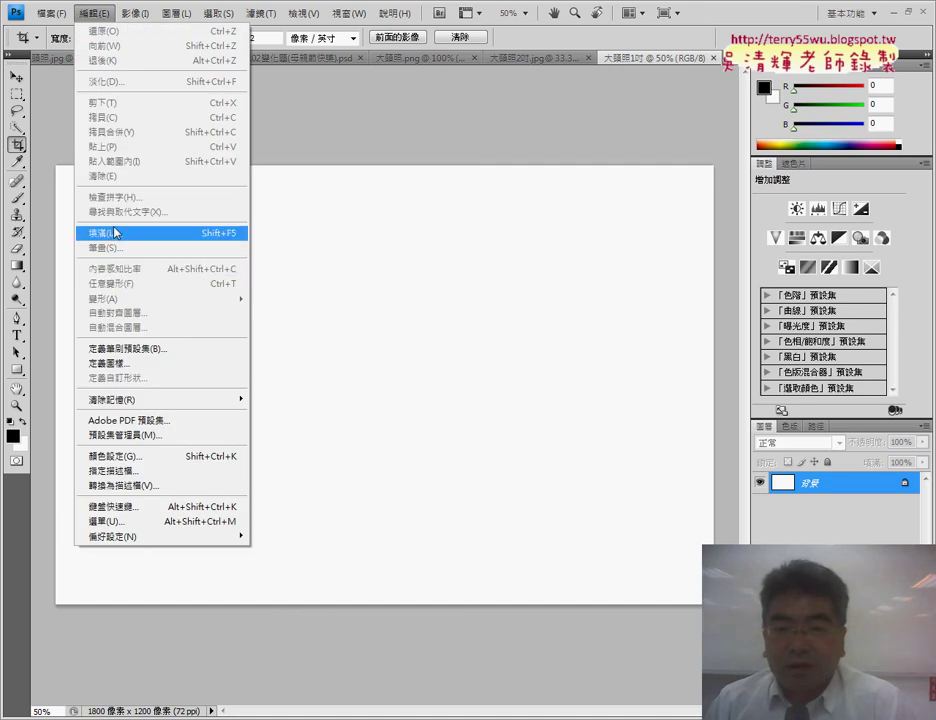
pyautogui.click(100, 232)
pyautogui.click(500, 251)
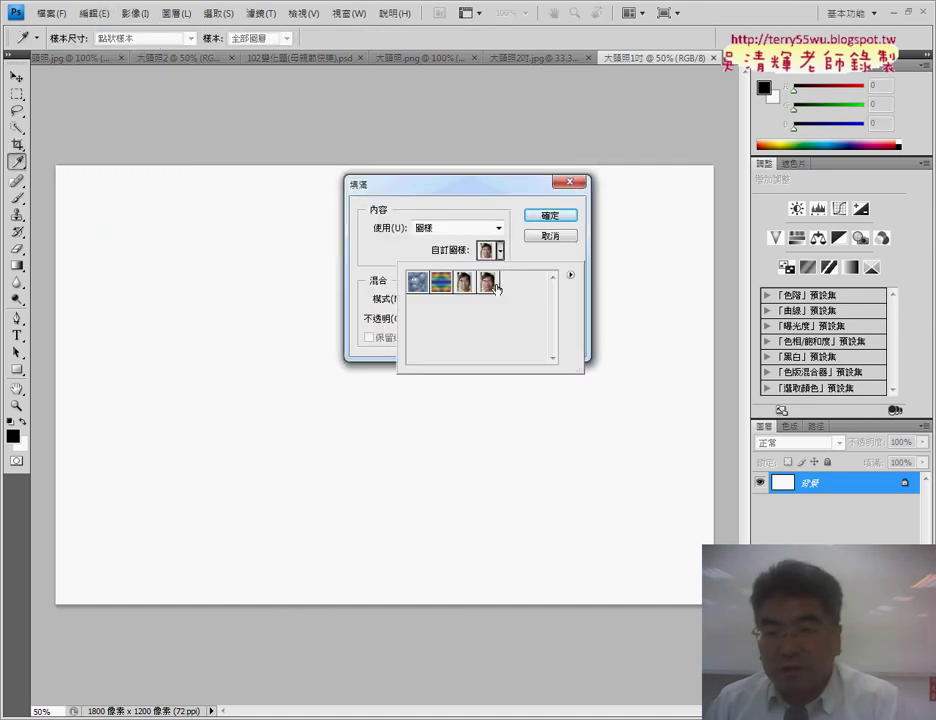
pyautogui.doubleClick(489, 286)
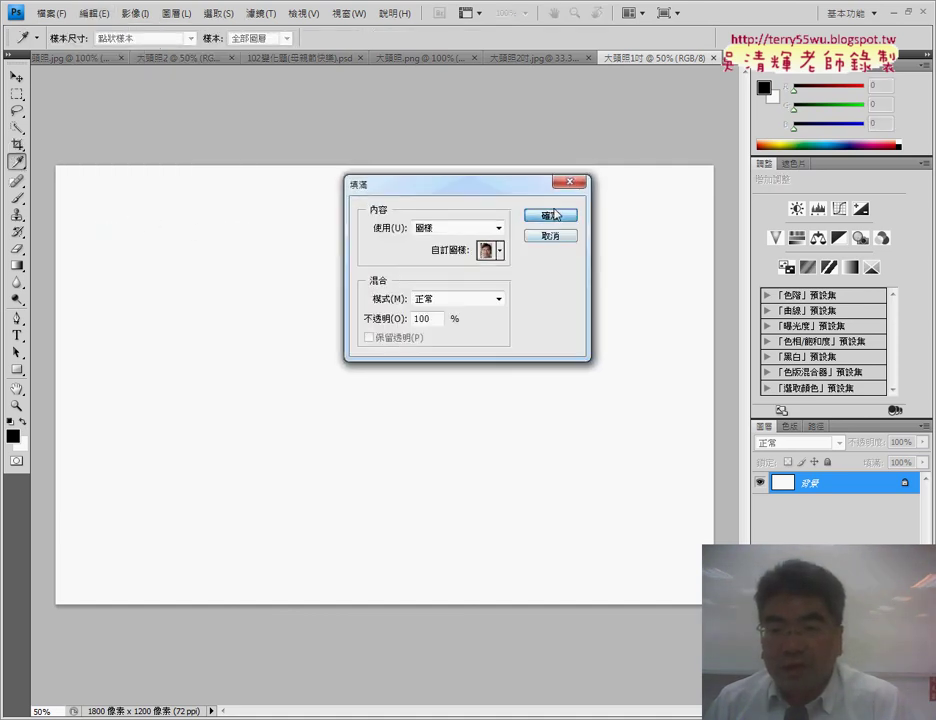
pyautogui.click(550, 215)
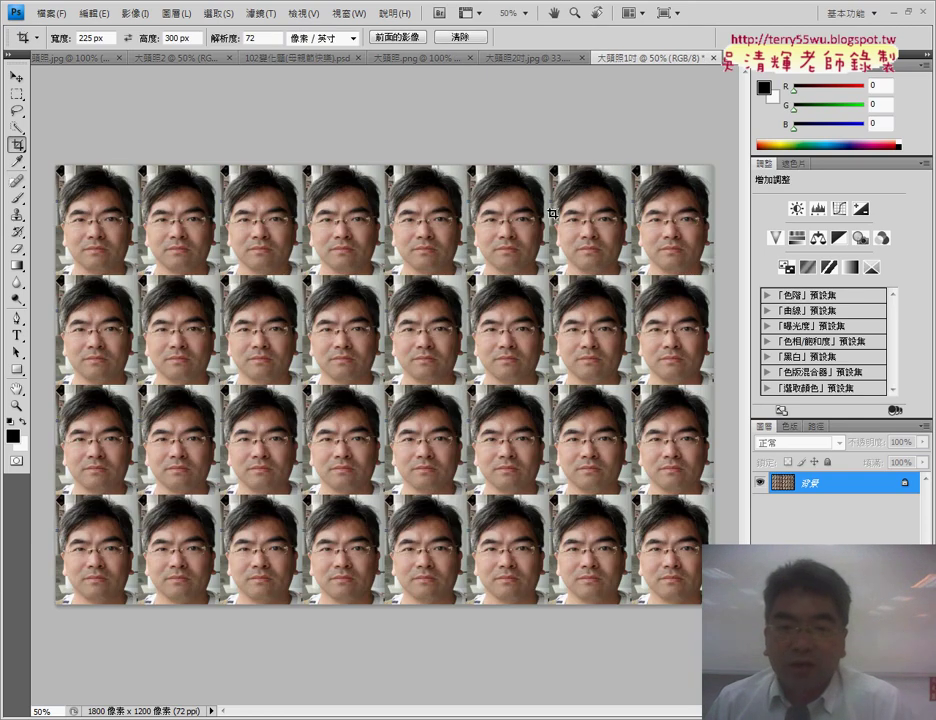